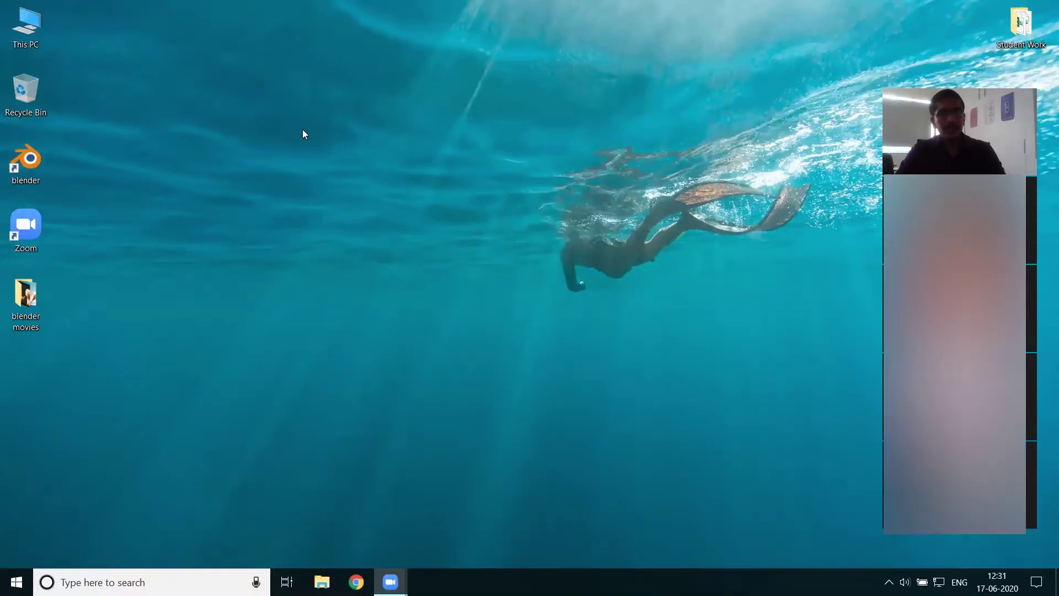
- Turn on Windows Magnifier at 200% with Win+Plus
{"action": "key", "text": "super+plus"}
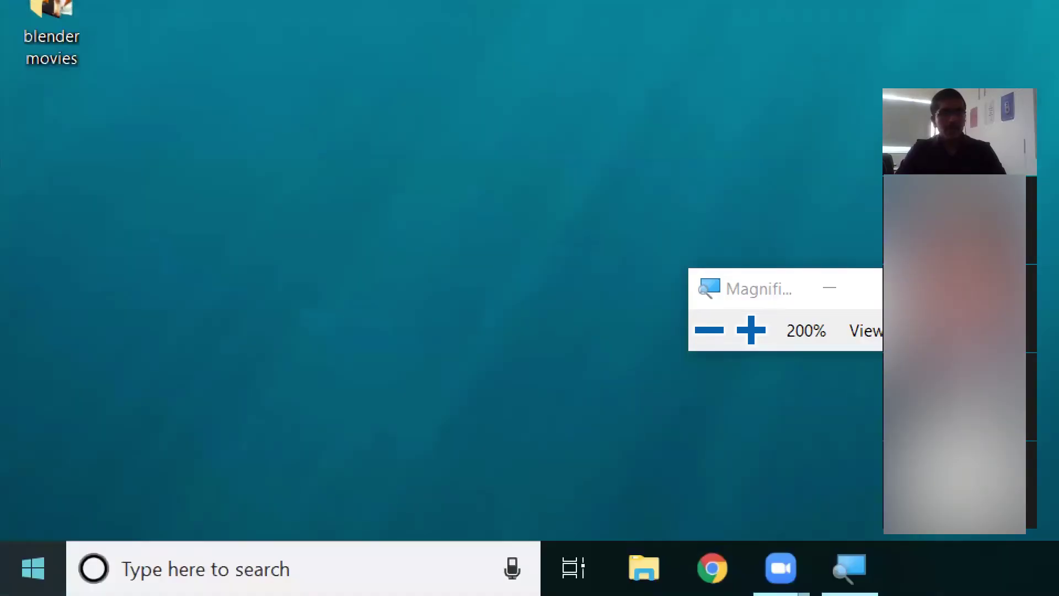
- Launch Blender 2.83 from the Blender folder in the Start menu app list
{"action": "left_click", "coordinate": [33, 568]}
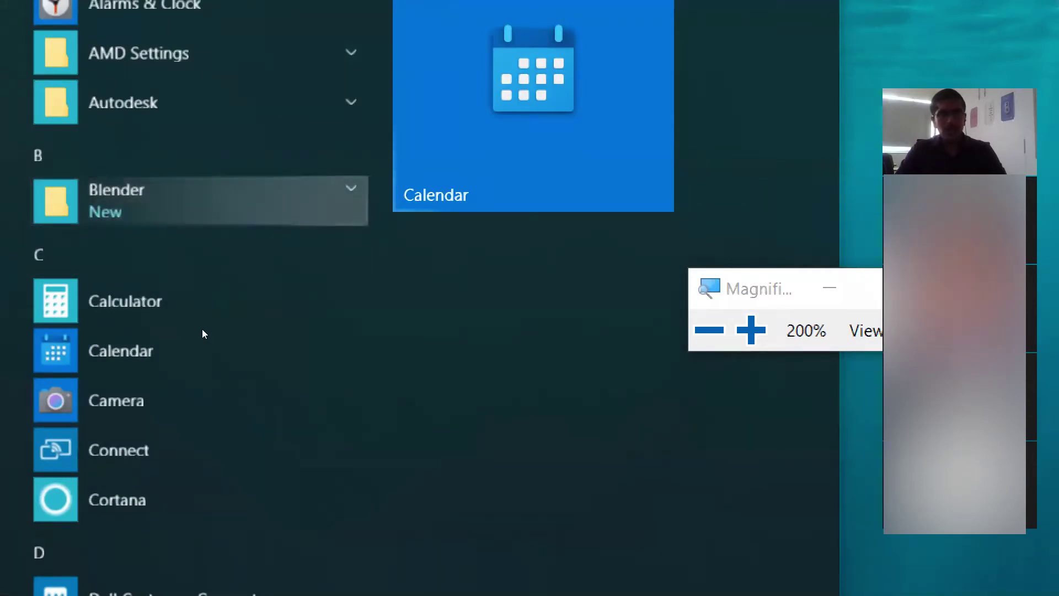
{"action": "key", "text": "Return"}
{"action": "key", "text": "Down"}
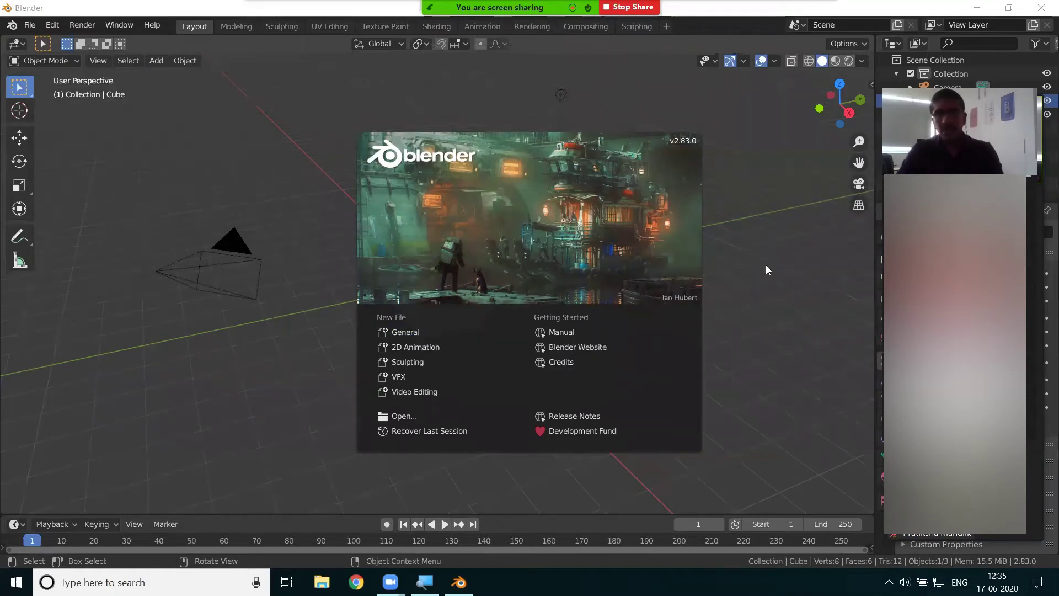
- Dismiss the splash screen and pan the viewport to centre the default cube
{"action": "left_click", "coordinate": [735, 241]}
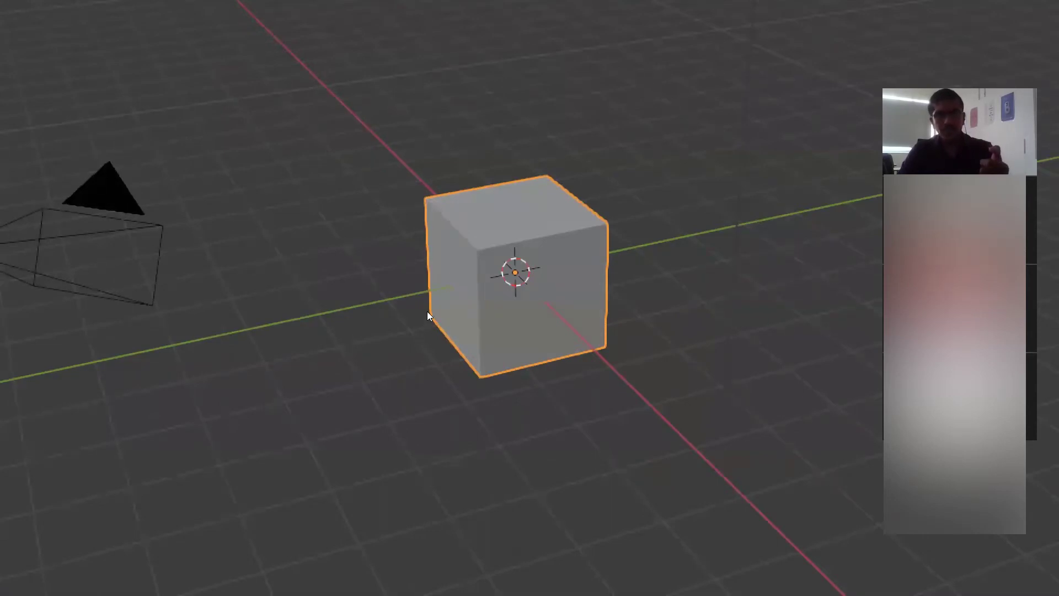
{"action": "middle_click_drag", "start_coordinate": [175, 282], "coordinate": [162, 276], "text": "shift"}
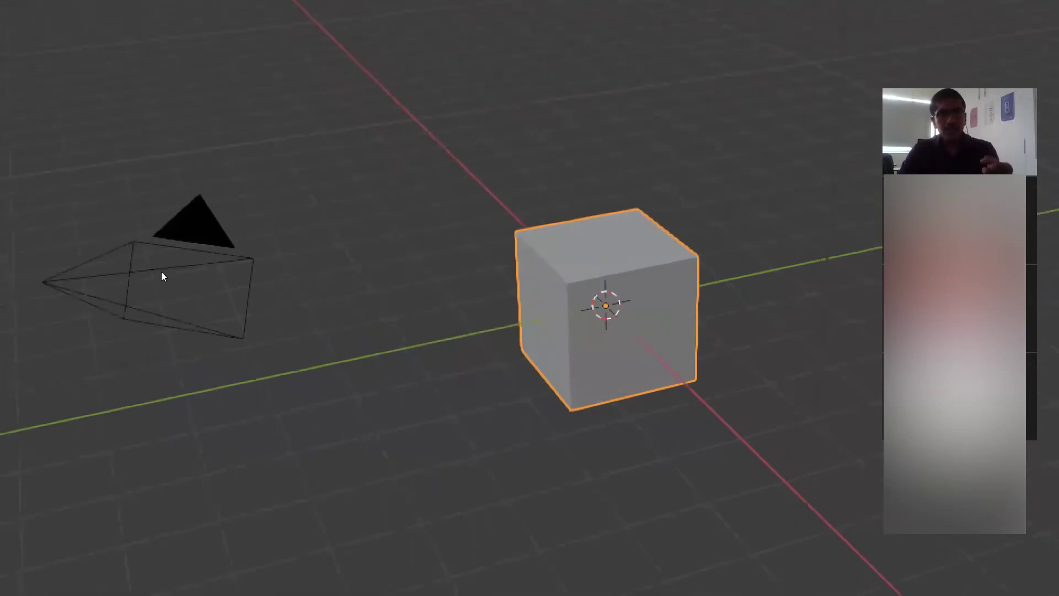
- Select the camera, clear the selection, and pan the viewport around the scene
{"action": "left_click", "coordinate": [208, 268]}
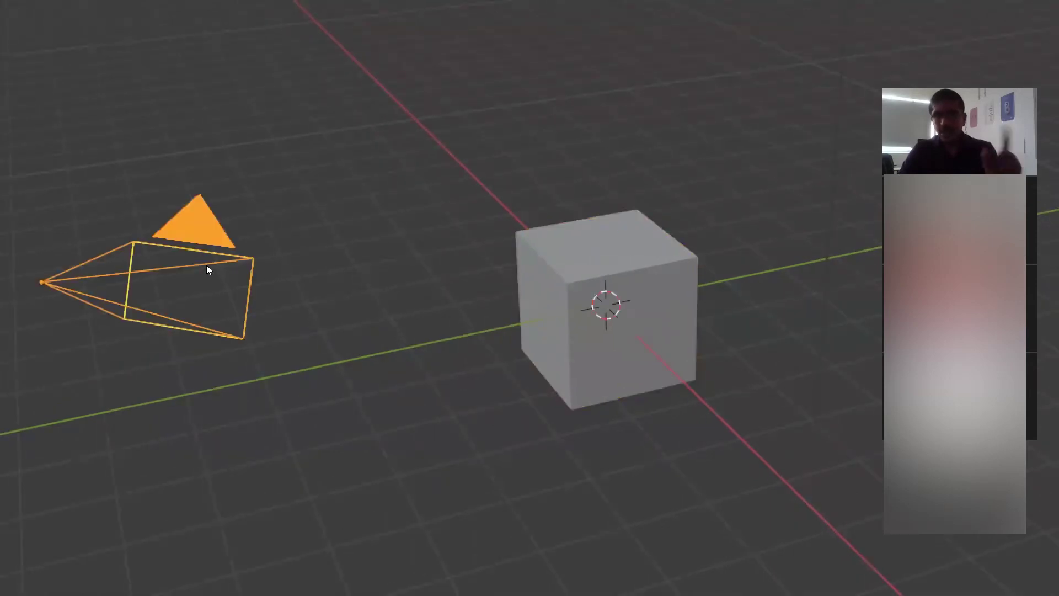
{"action": "left_click", "coordinate": [387, 203]}
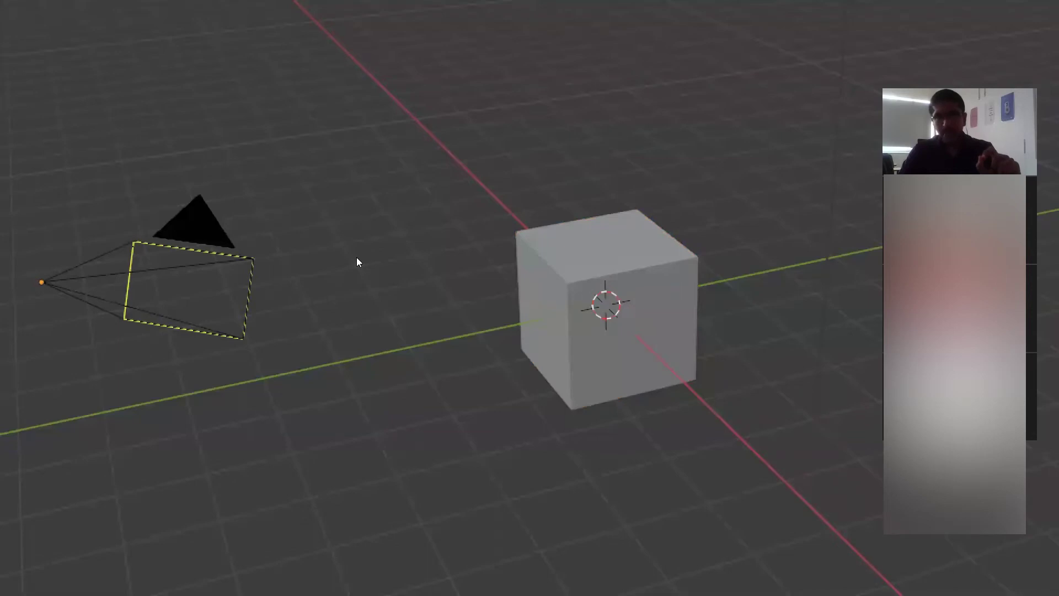
{"action": "middle_click_drag", "start_coordinate": [326, 156], "coordinate": [295, 154], "text": "shift"}
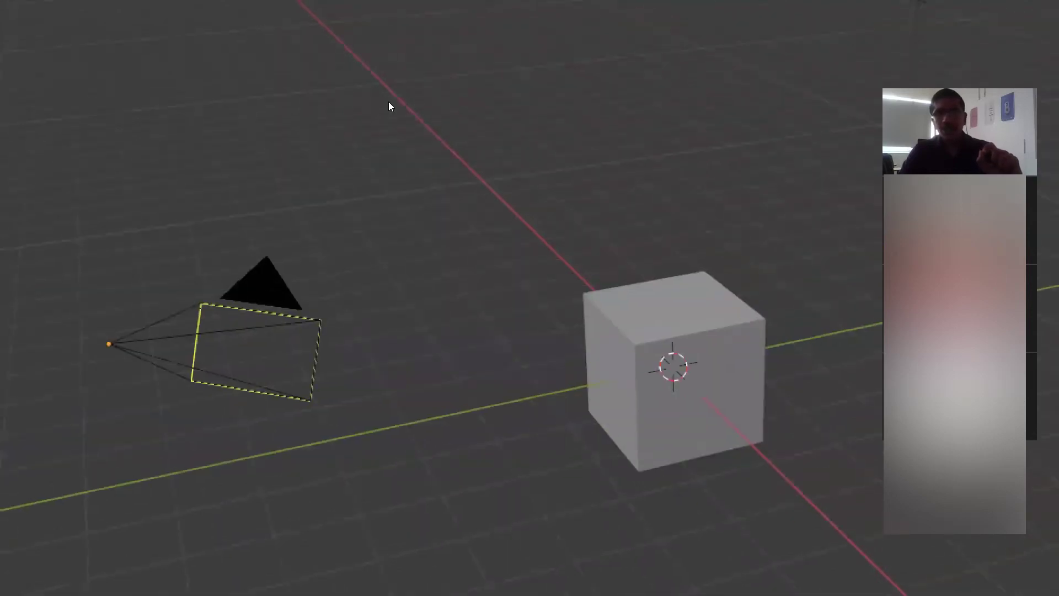
{"action": "middle_click_drag", "start_coordinate": [388, 105], "coordinate": [533, 245], "text": "shift"}
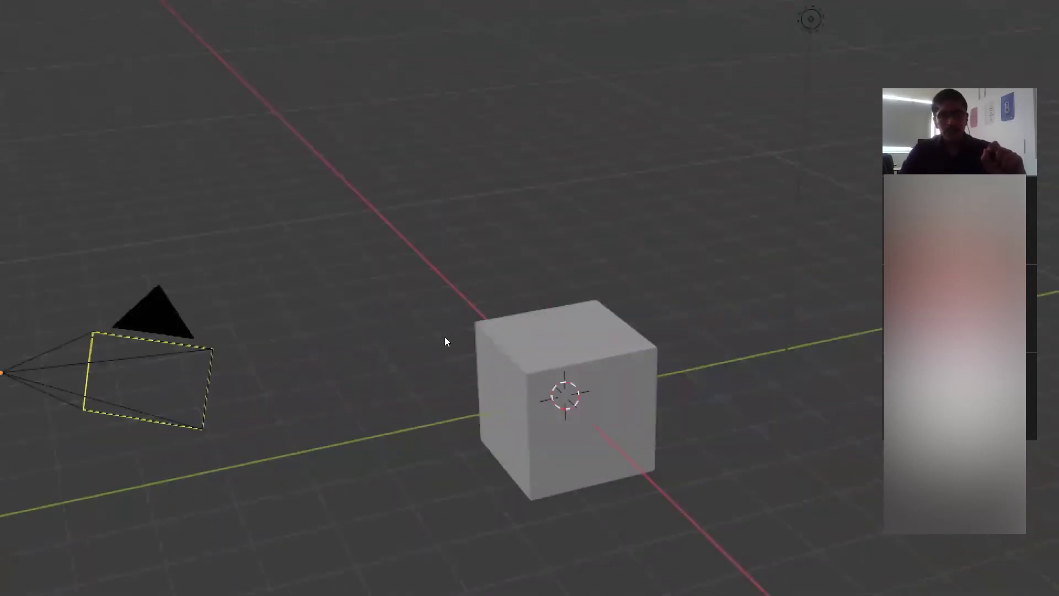
{"action": "middle_click_drag", "start_coordinate": [309, 322], "coordinate": [342, 315], "text": "shift"}
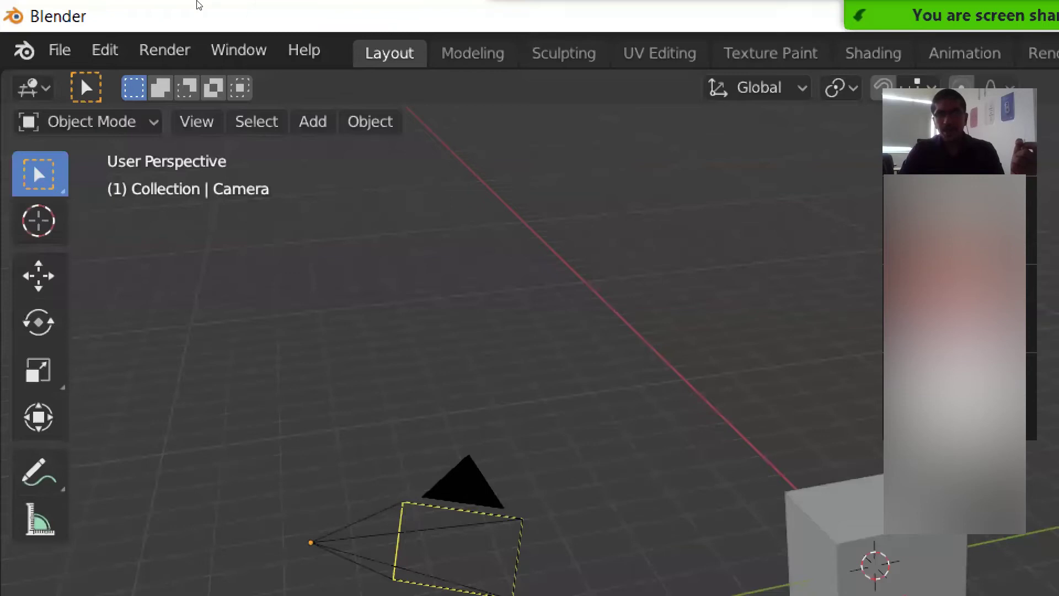
- Browse the File menu's recent files, save and import options, then open the Edit menu
{"action": "left_click", "coordinate": [23, 11]}
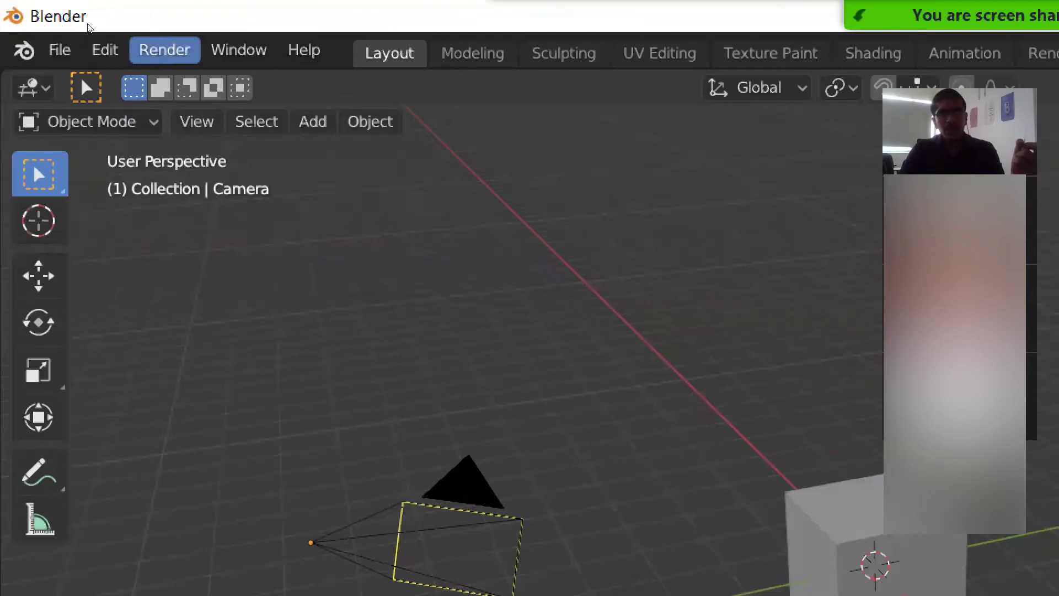
{"action": "key", "text": "Right"}
{"action": "key", "text": "Right"}
{"action": "key", "text": "Left"}
{"action": "key", "text": "Left"}
{"action": "key", "text": "Left"}
{"action": "key", "text": "Left"}
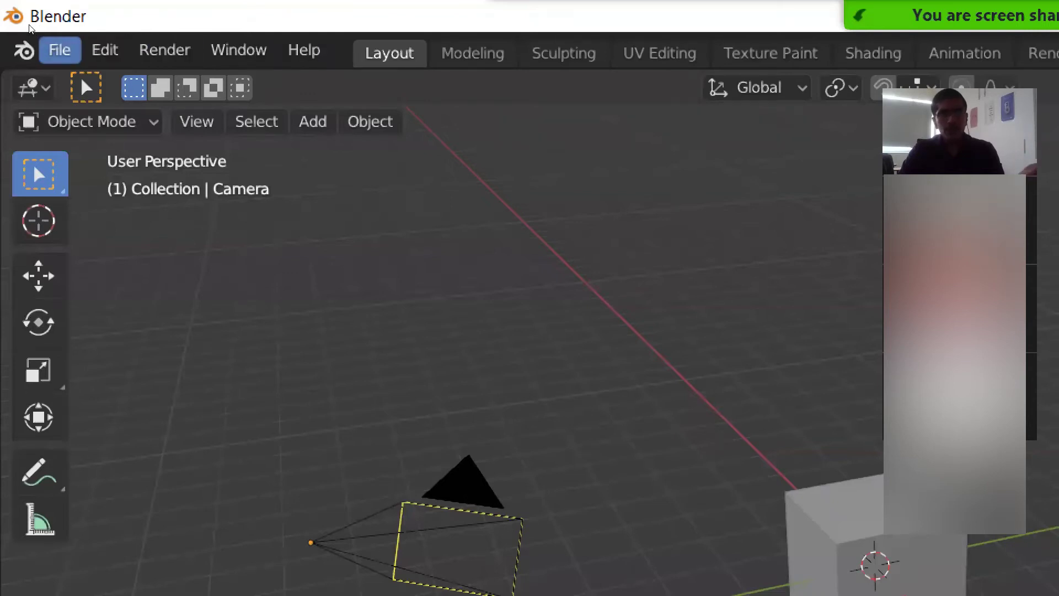
{"action": "key", "text": "Down"}
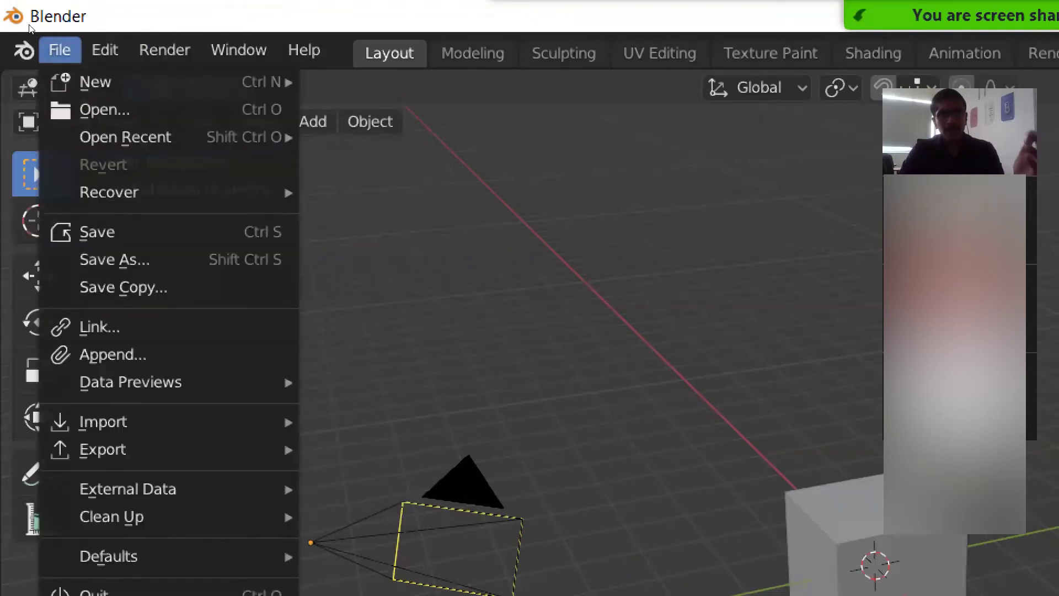
{"action": "key", "text": "Right"}
{"action": "key", "text": "Left"}
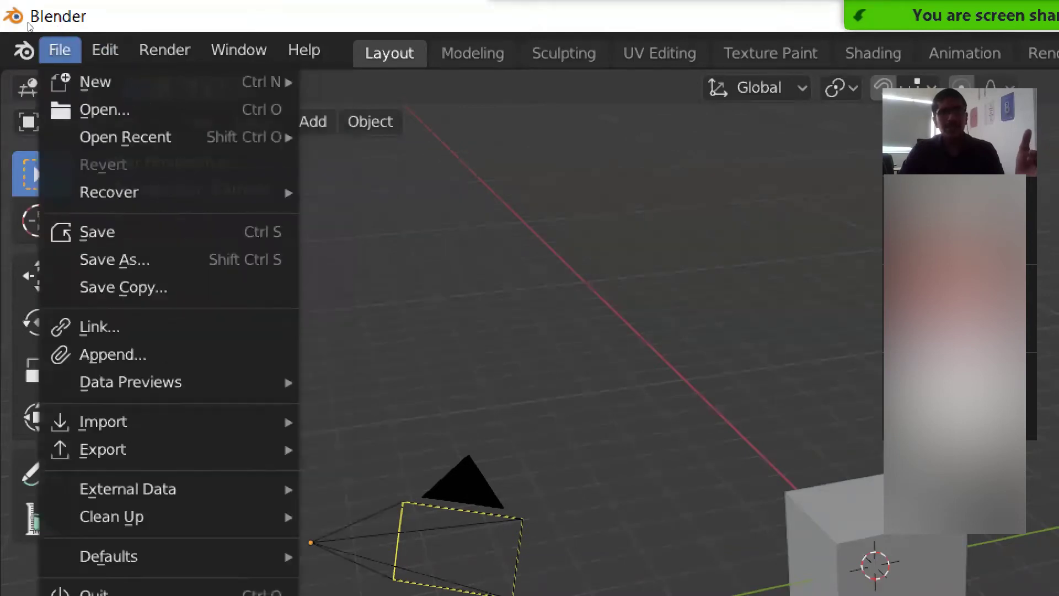
{"action": "key", "text": "Down"}
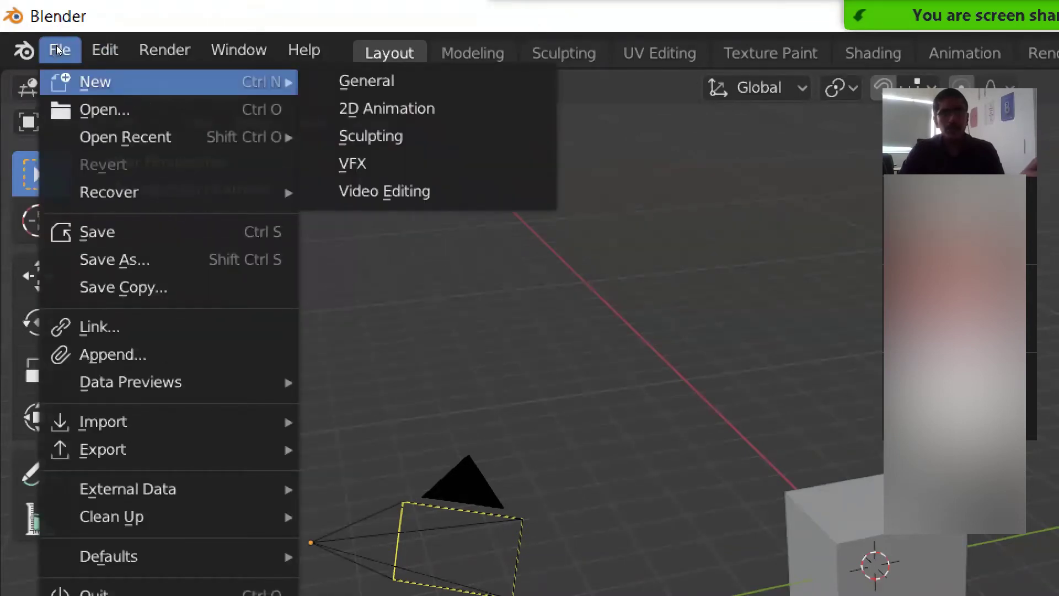
{"action": "key", "text": "Down"}
{"action": "key", "text": "Down"}
{"action": "key", "text": "Down"}
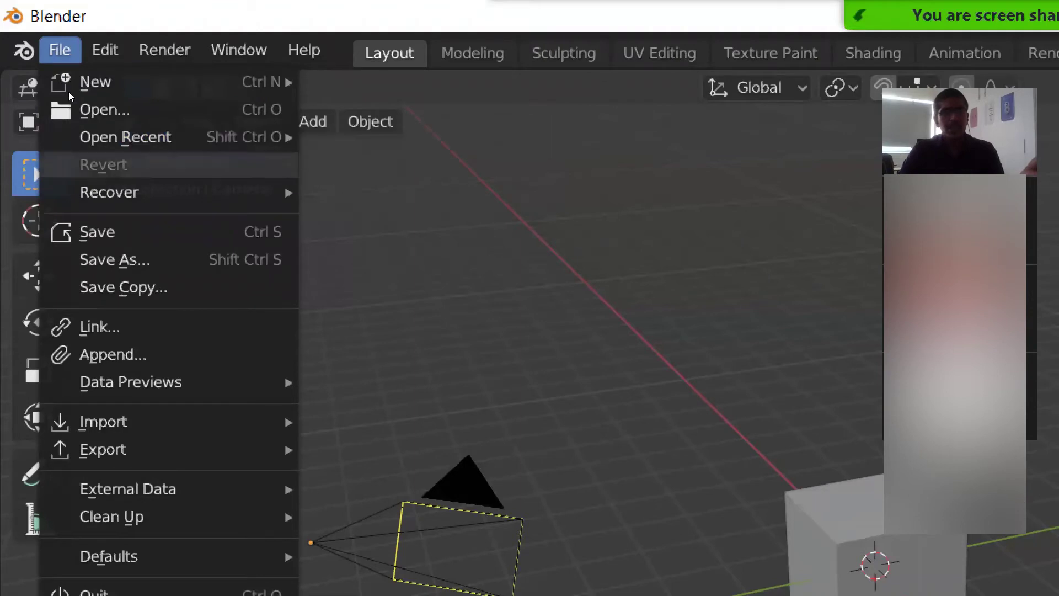
{"action": "key", "text": "Down"}
{"action": "key", "text": "Down"}
{"action": "key", "text": "Down"}
{"action": "key", "text": "Down"}
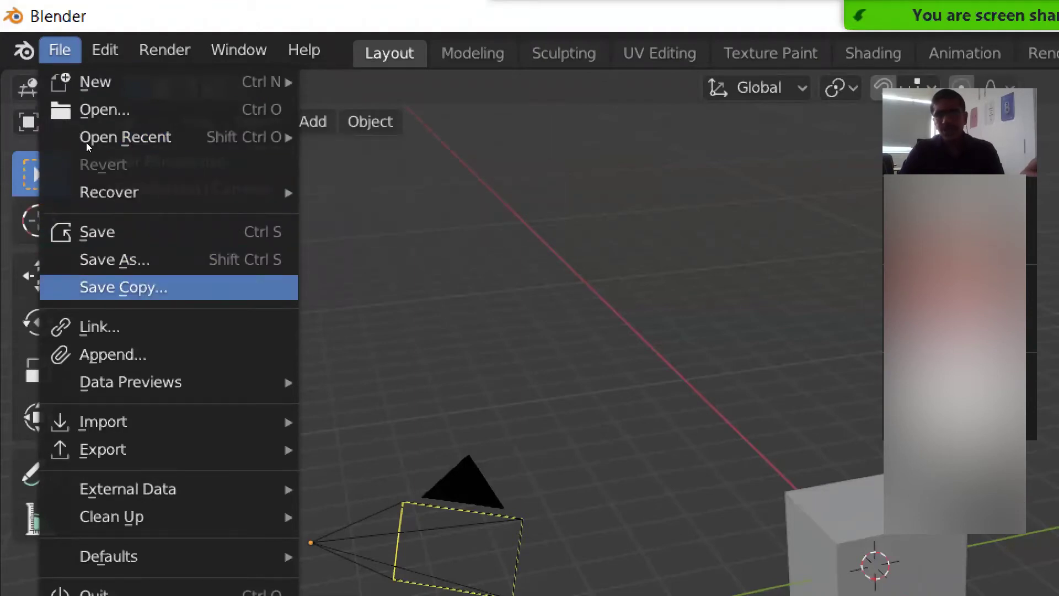
{"action": "key", "text": "Down"}
{"action": "key", "text": "Down"}
{"action": "key", "text": "Down"}
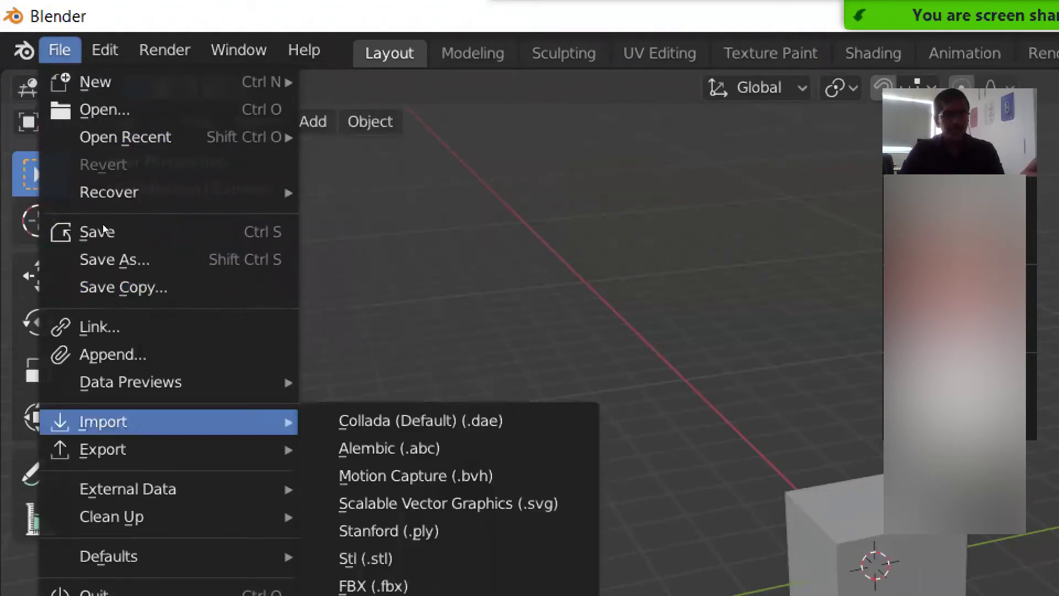
{"action": "key", "text": "Down"}
{"action": "key", "text": "Down"}
{"action": "key", "text": "Down"}
{"action": "key", "text": "Down"}
{"action": "key", "text": "Down"}
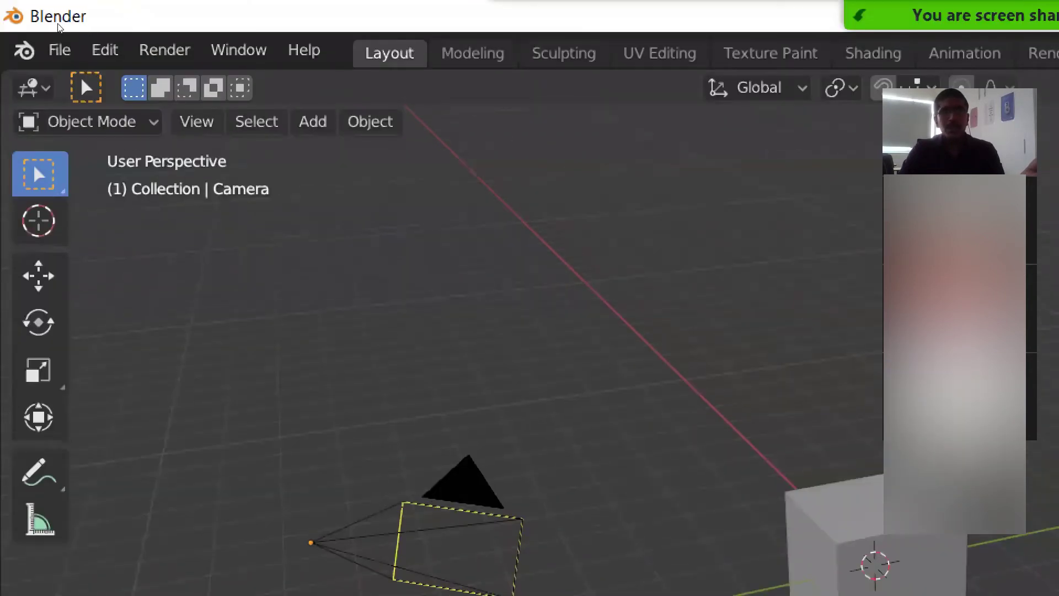
{"action": "left_click", "coordinate": [87, 51]}
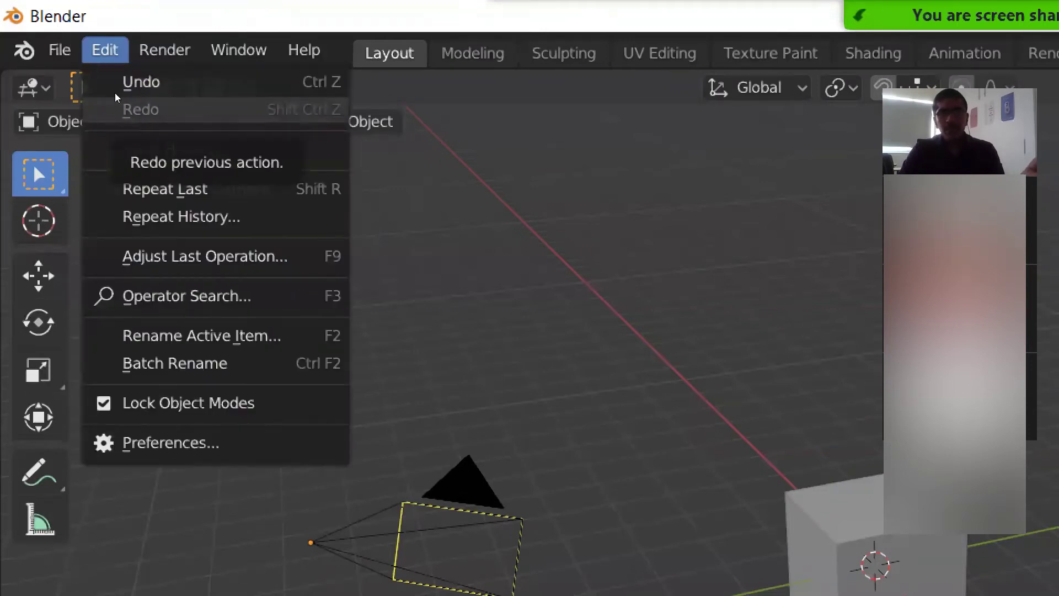
- Review Redo, Repeat Last and Repeat History in the Edit menu, closing it unchanged
{"action": "key", "text": "Down"}
{"action": "key", "text": "Down"}
{"action": "key", "text": "Down"}
{"action": "key", "text": "Up"}
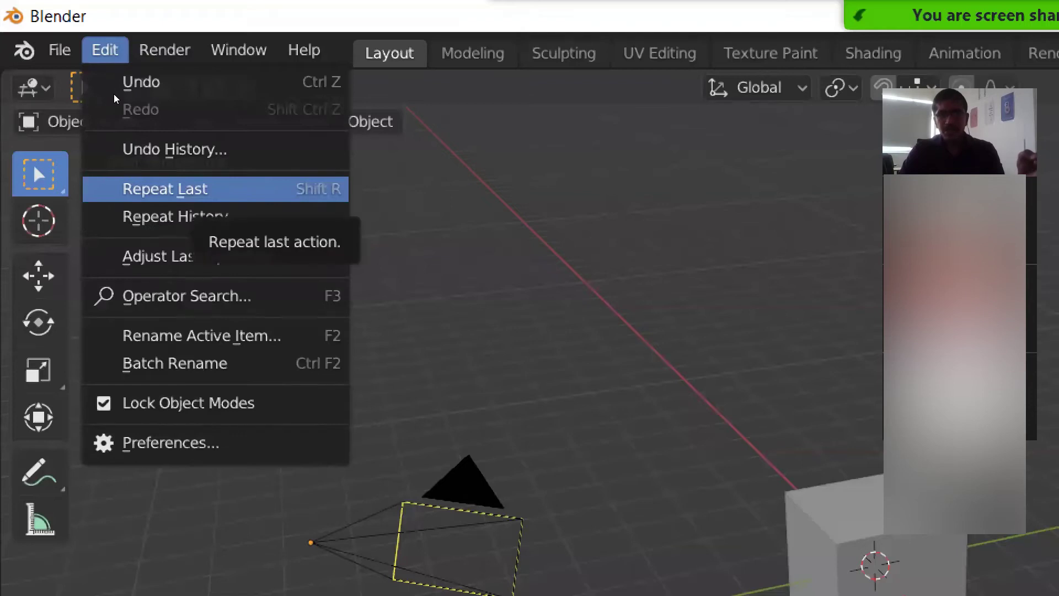
{"action": "key", "text": "Down"}
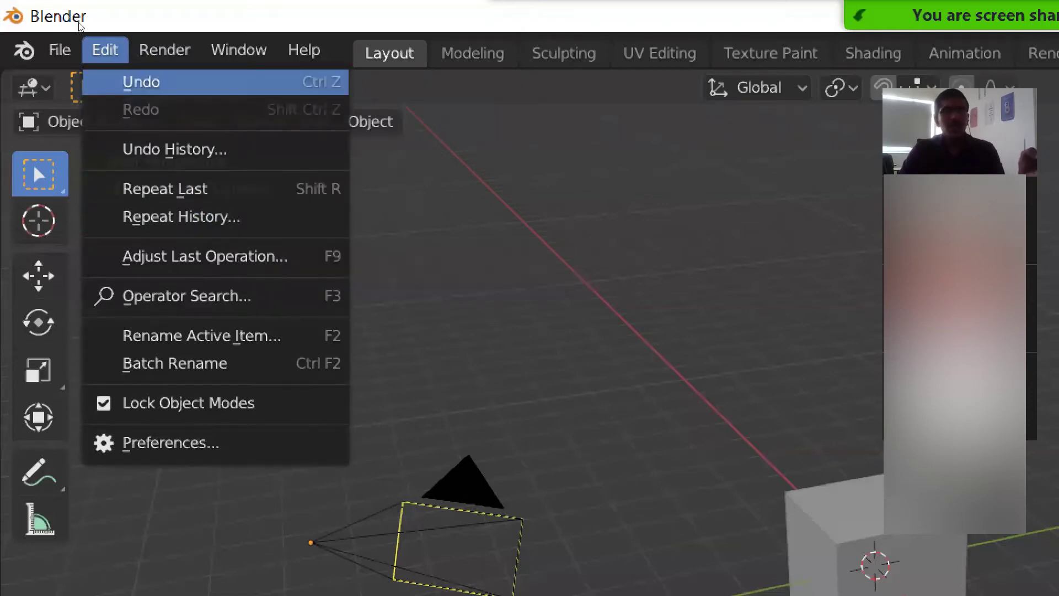
{"action": "key", "text": "Escape"}
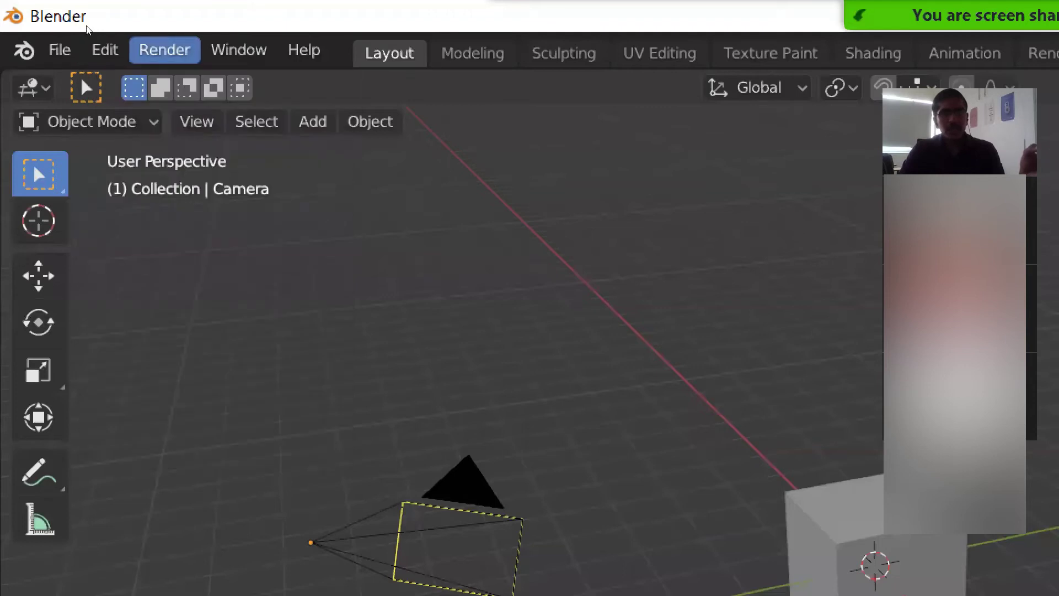
{"action": "key", "text": "Return"}
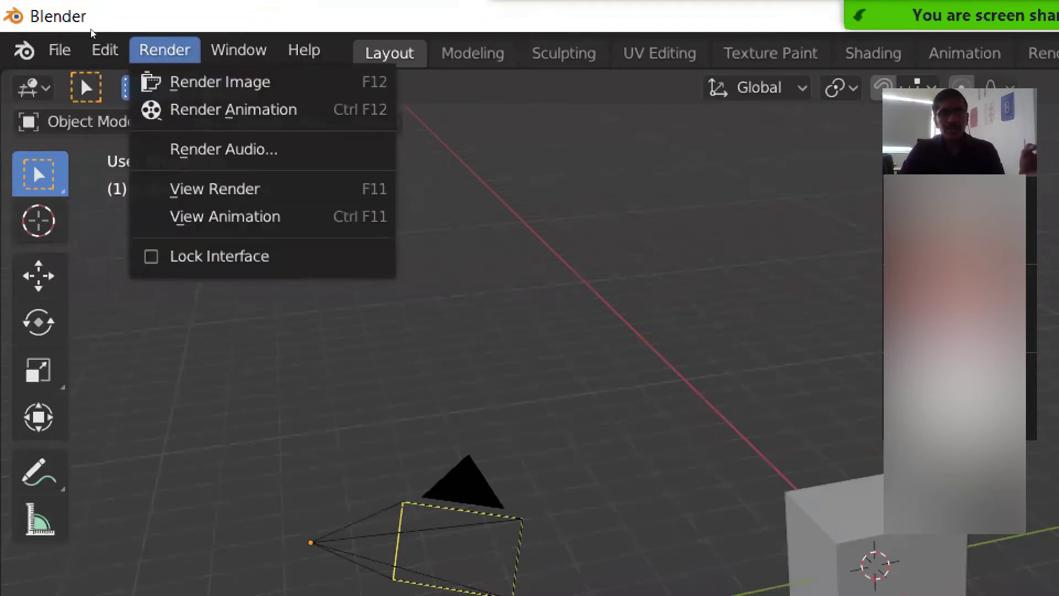
{"action": "key", "text": "Escape"}
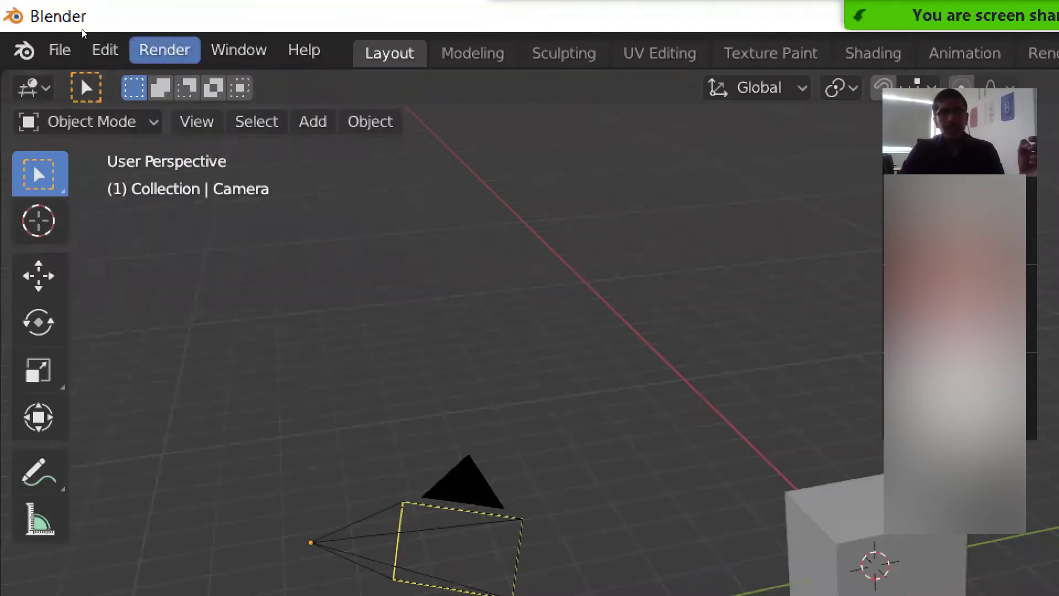
{"action": "key", "text": "Return"}
{"action": "key", "text": "Right"}
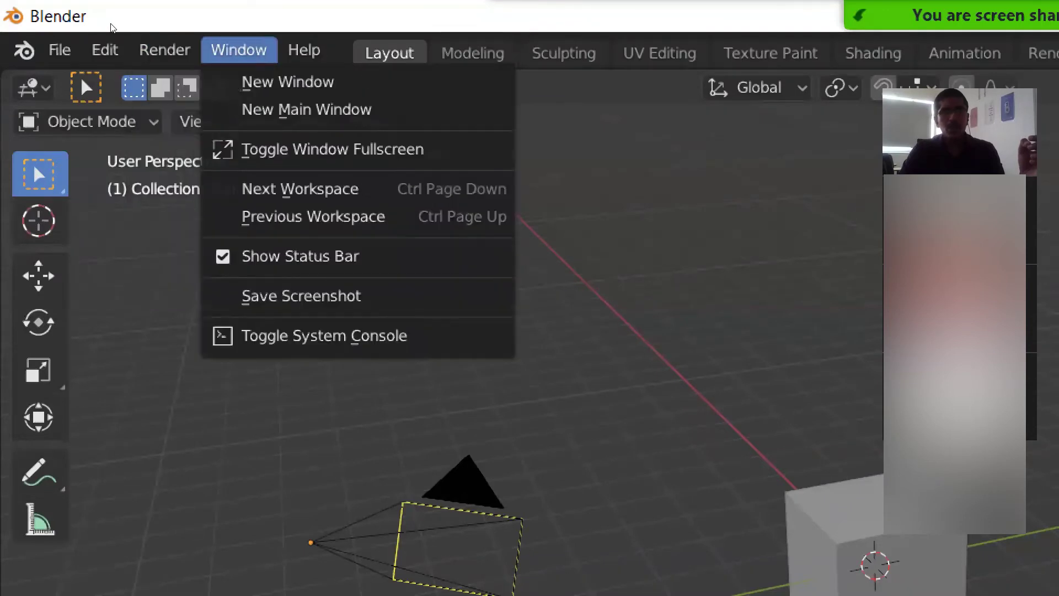
{"action": "key", "text": "Down"}
{"action": "key", "text": "Down"}
{"action": "key", "text": "Down"}
{"action": "key", "text": "Down"}
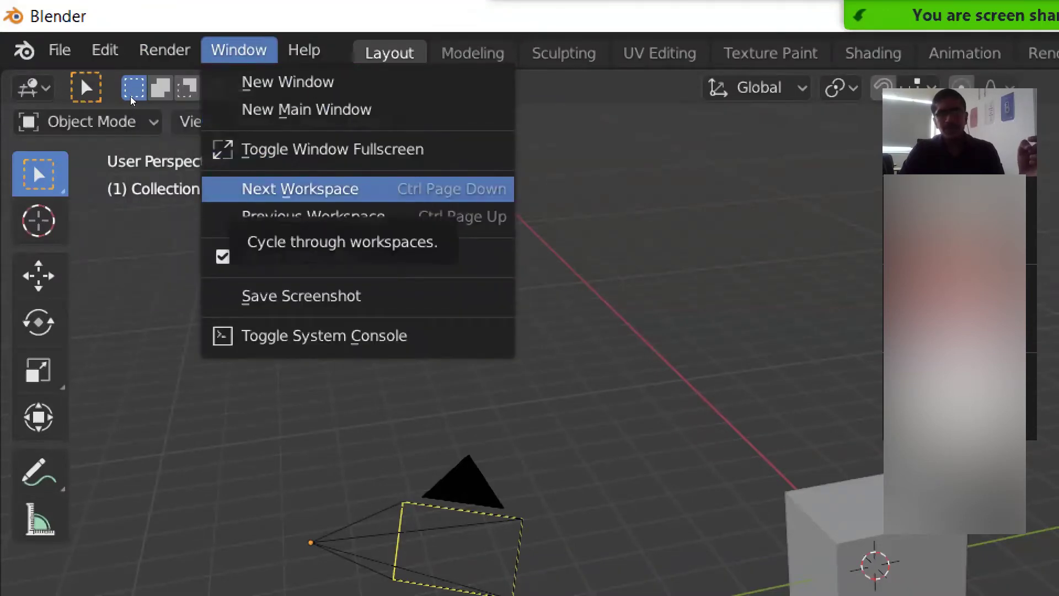
{"action": "key", "text": "Escape"}
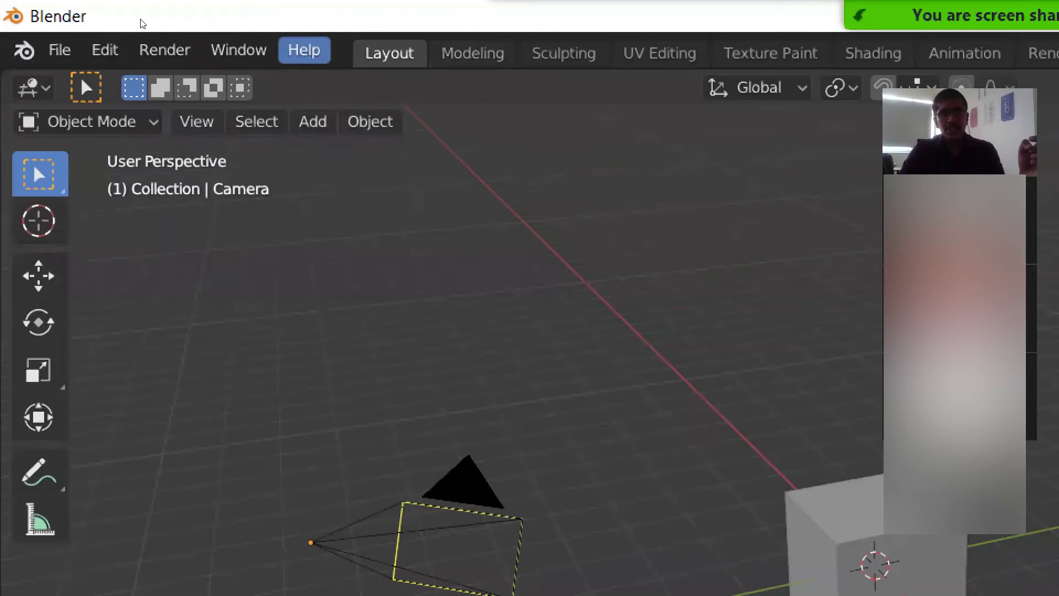
{"action": "left_click", "coordinate": [304, 49]}
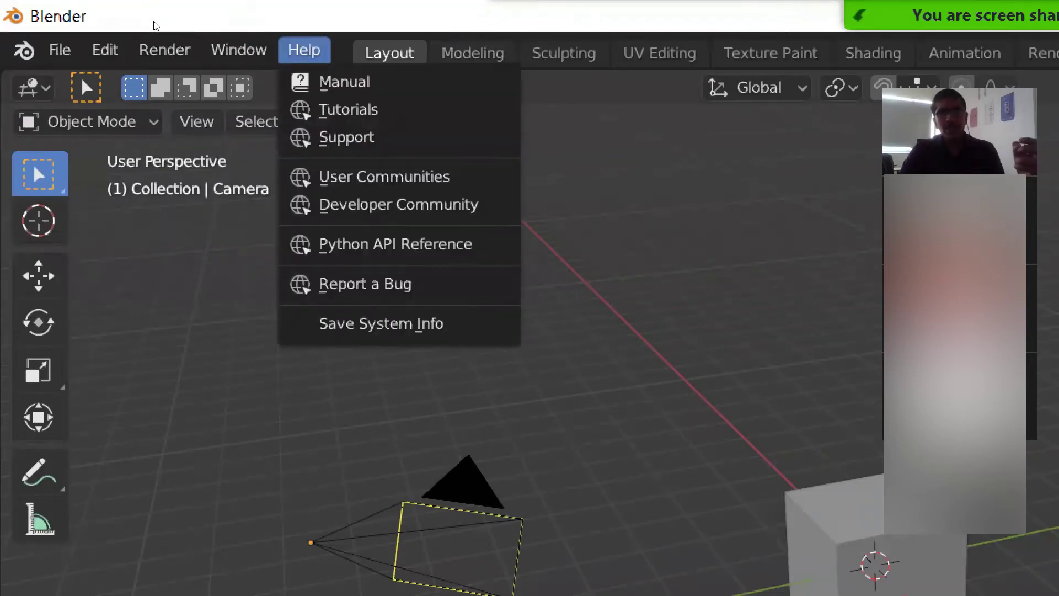
{"action": "key", "text": "Escape"}
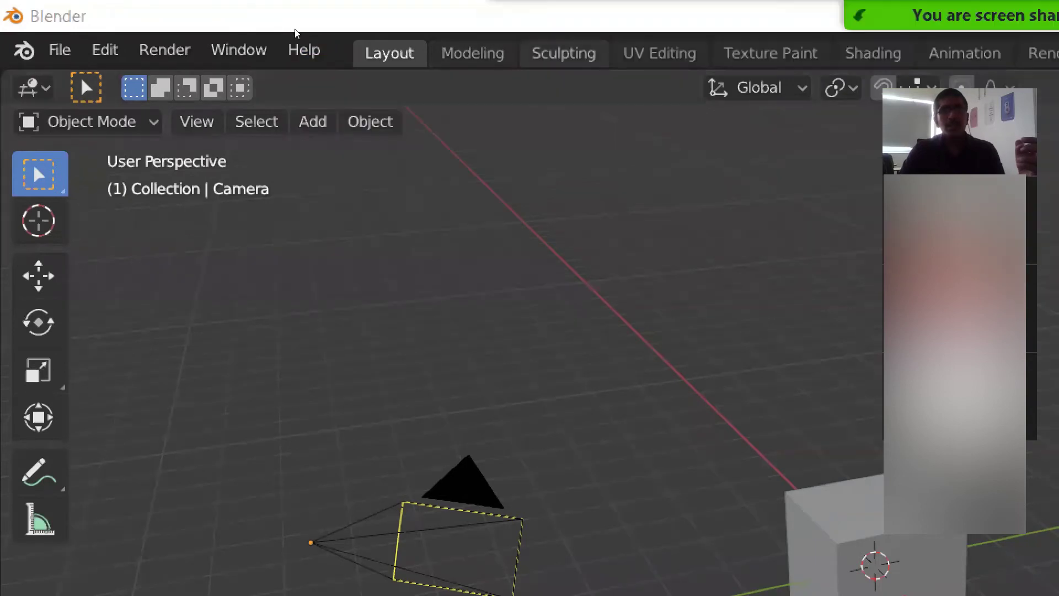
{"action": "left_click", "coordinate": [164, 50]}
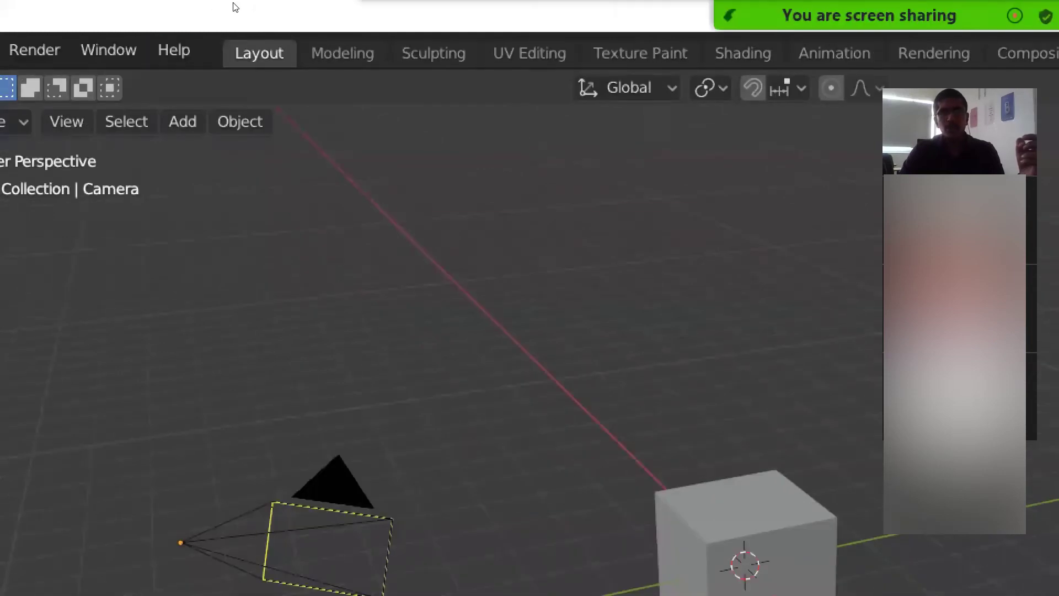
- Cycle through Modeling, Sculpting, UV Editing, Texture Paint, Shading and Animation workspaces
{"action": "key", "text": "ctrl+Page_Down"}
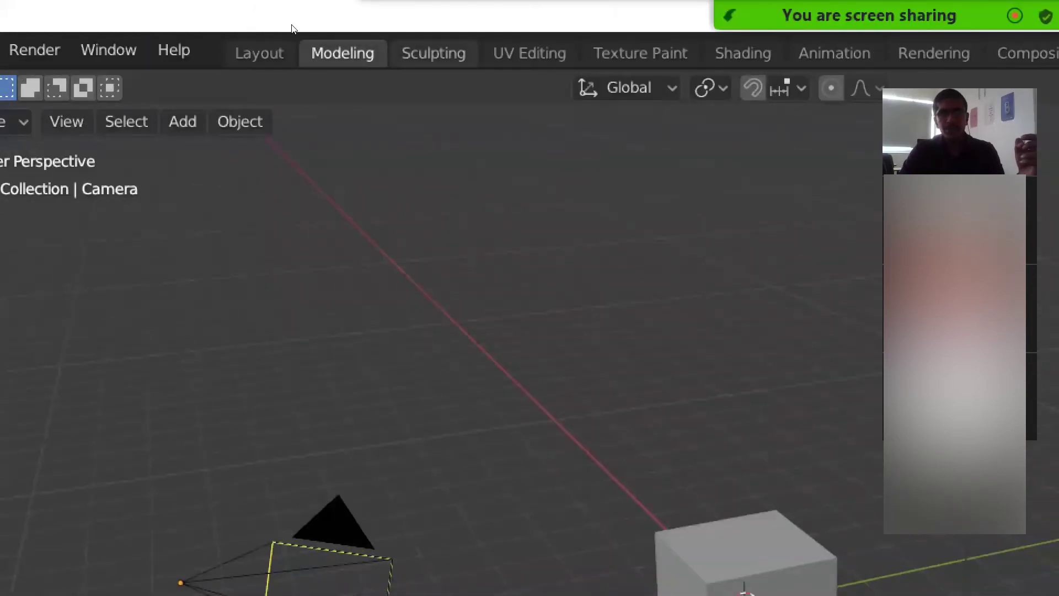
{"action": "key", "text": "ctrl+Page_Down"}
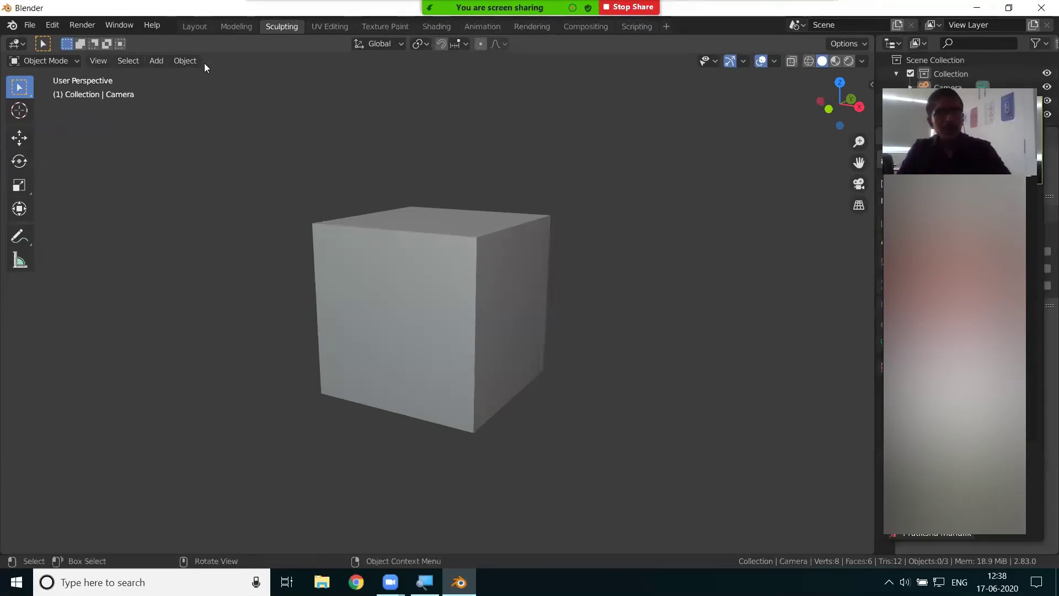
{"action": "left_click", "coordinate": [338, 26]}
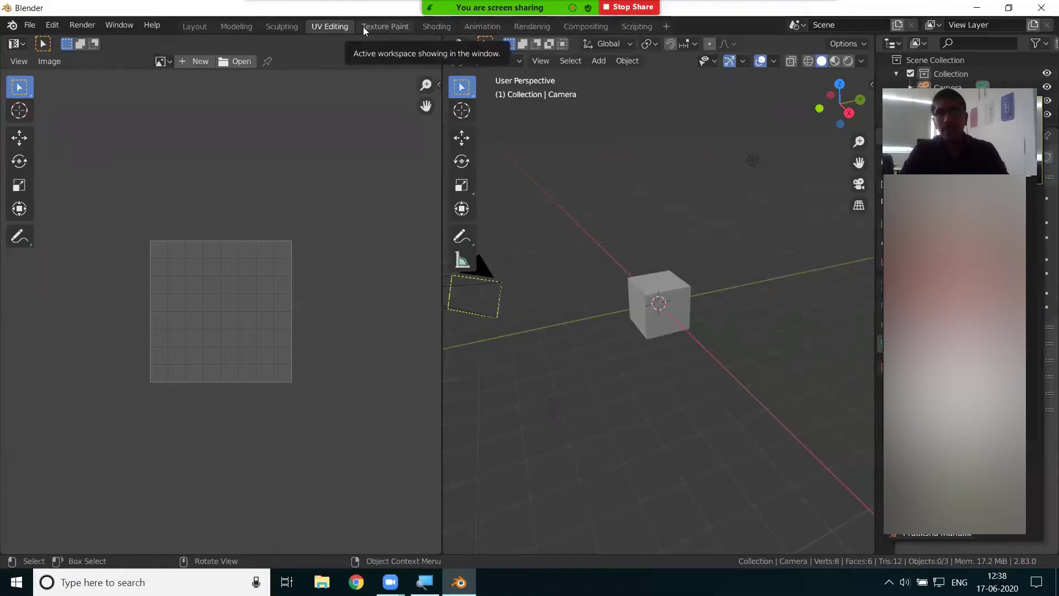
{"action": "left_click", "coordinate": [363, 26]}
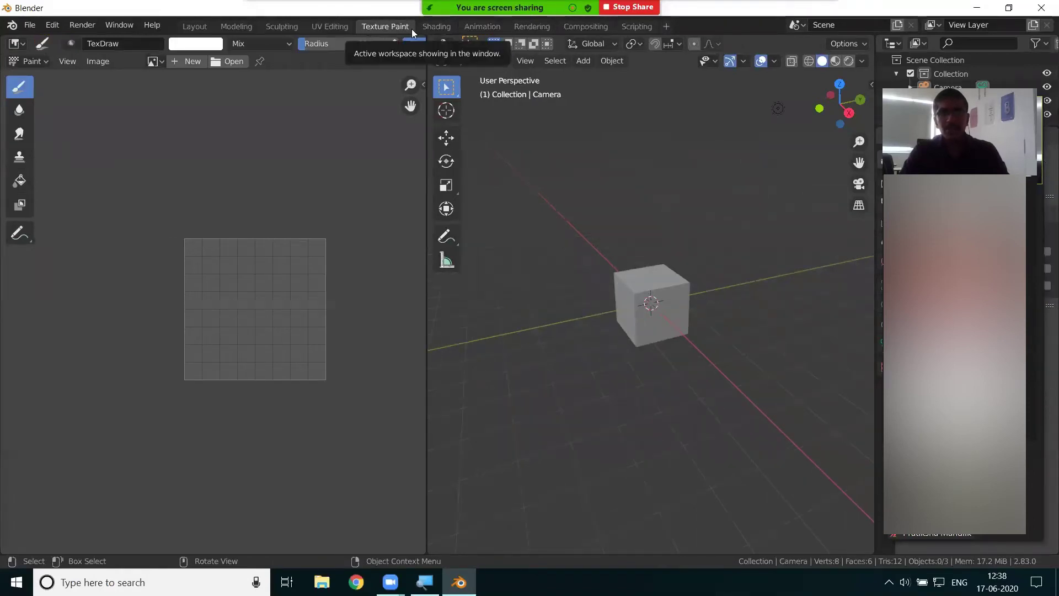
{"action": "left_click", "coordinate": [429, 25]}
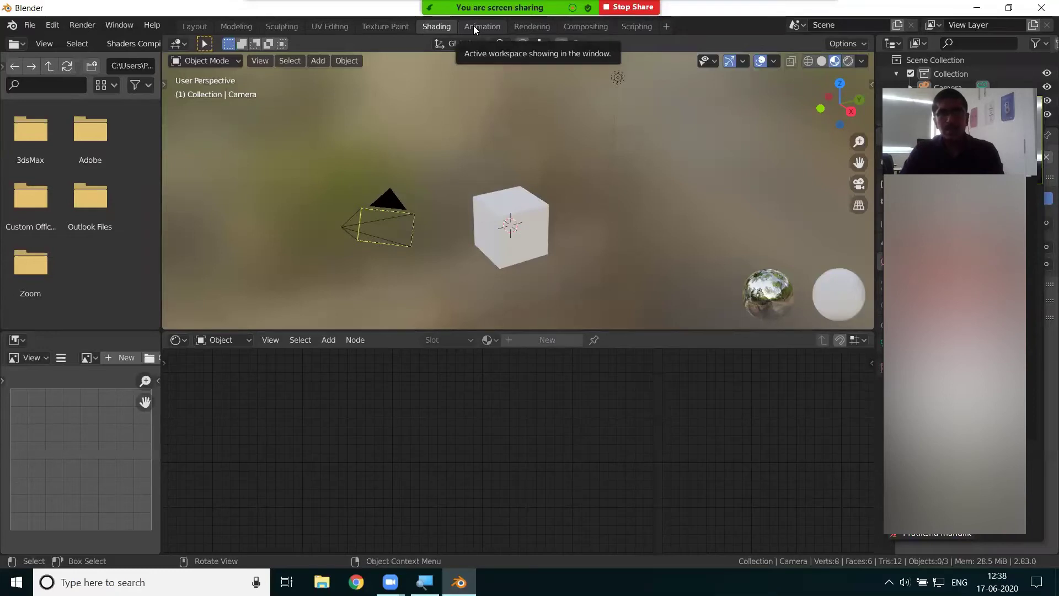
{"action": "left_click", "coordinate": [473, 25]}
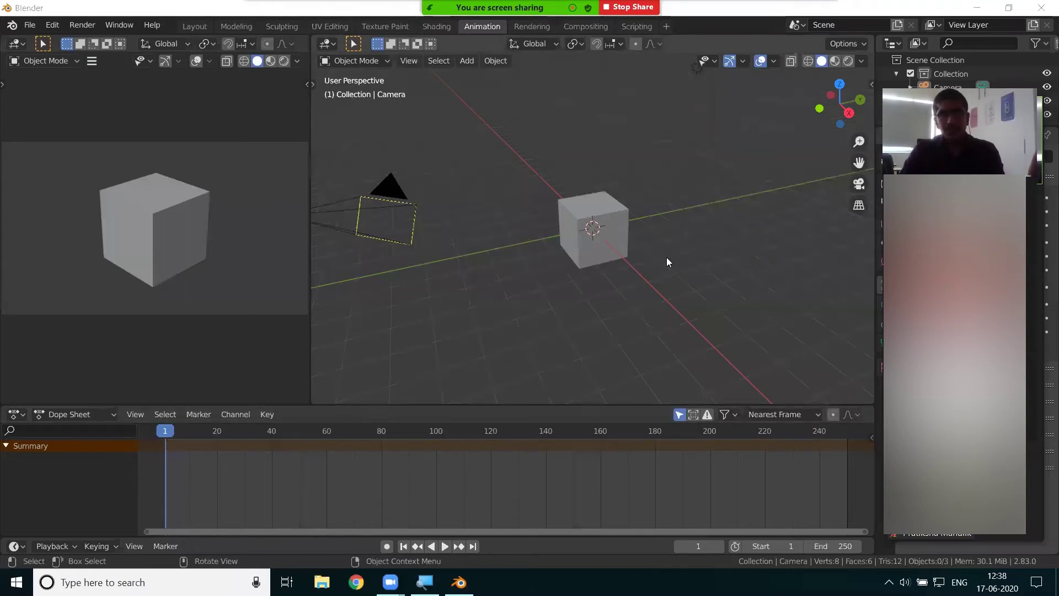
- Return to the Layout workspace showing the cube, camera and timeline
{"action": "left_click", "coordinate": [211, 28]}
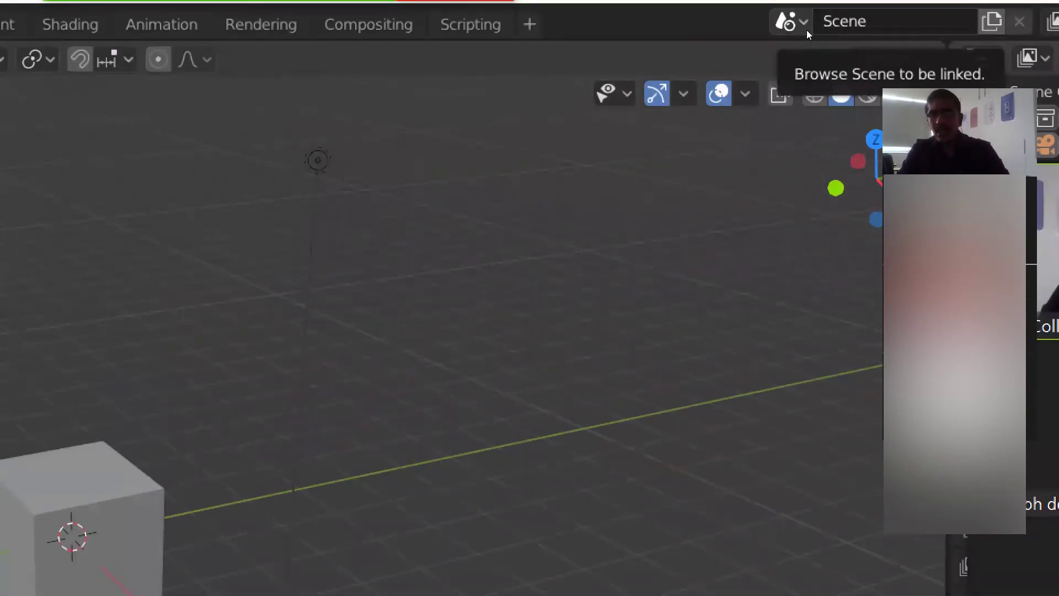
{"action": "left_click", "coordinate": [863, 26]}
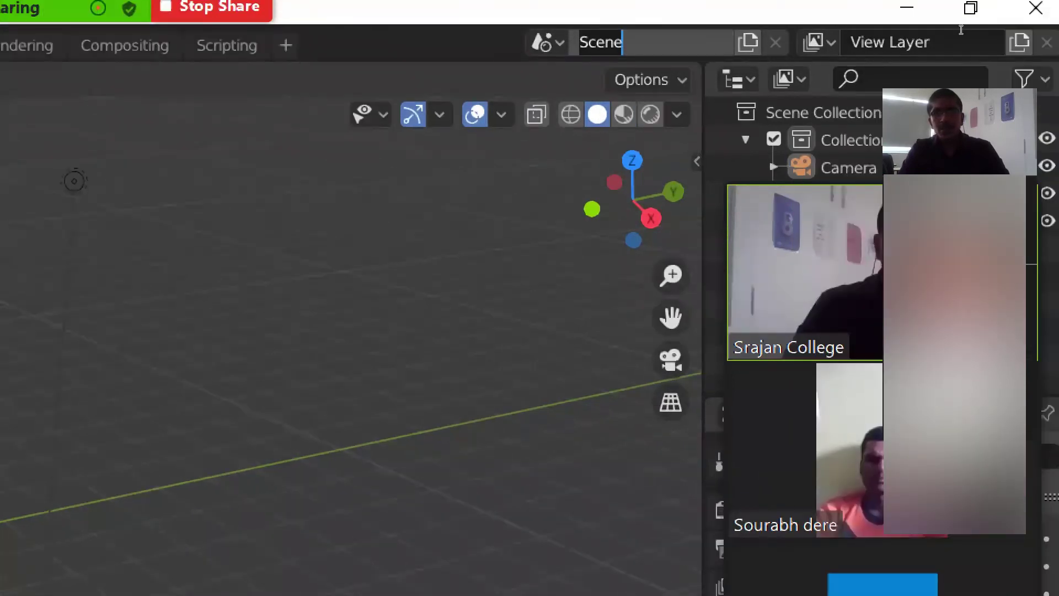
{"action": "key", "text": "Return"}
{"action": "left_click", "coordinate": [814, 42]}
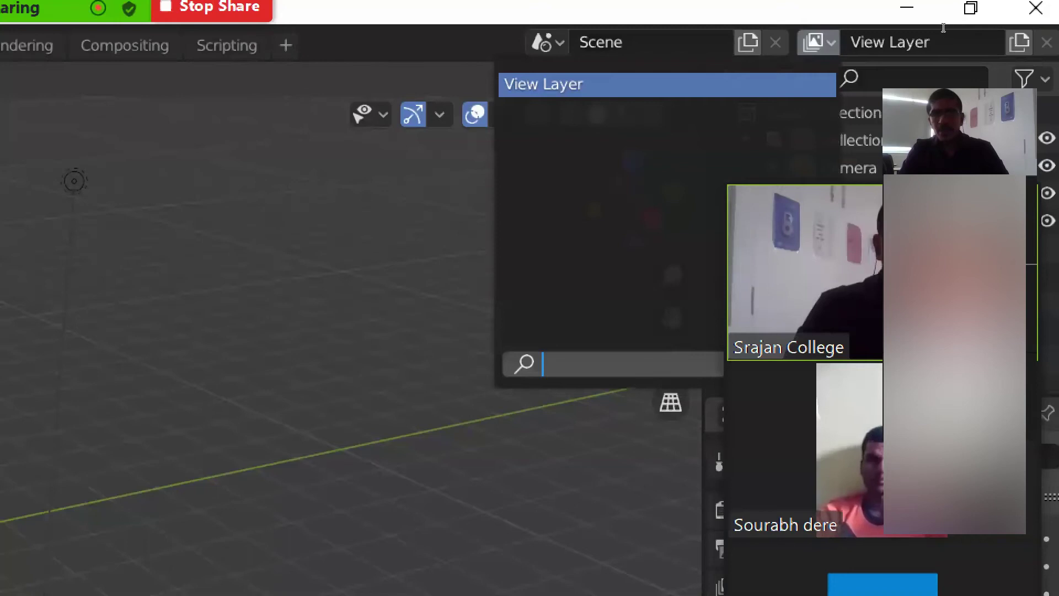
{"action": "key", "text": "Escape"}
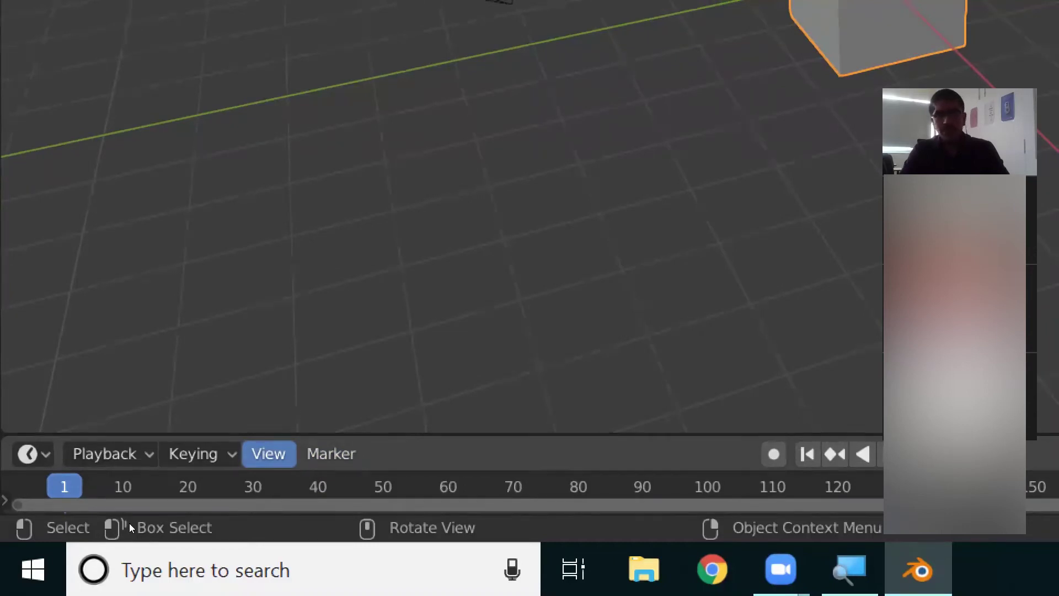
- Open the Keying popover, then play the timeline and stop it at frame 48
{"action": "left_click", "coordinate": [193, 453]}
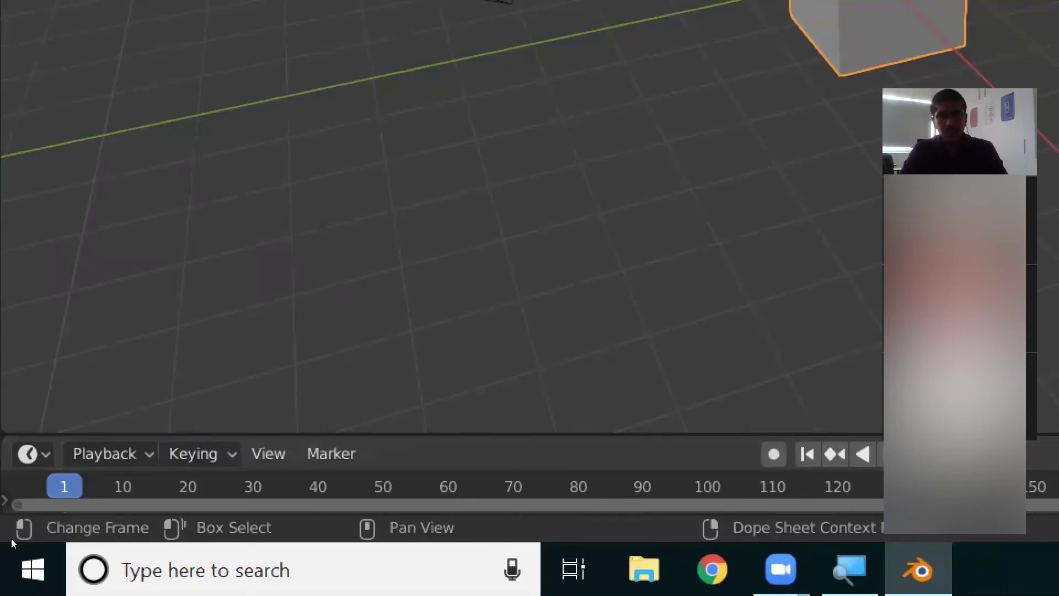
{"action": "key", "text": "space"}
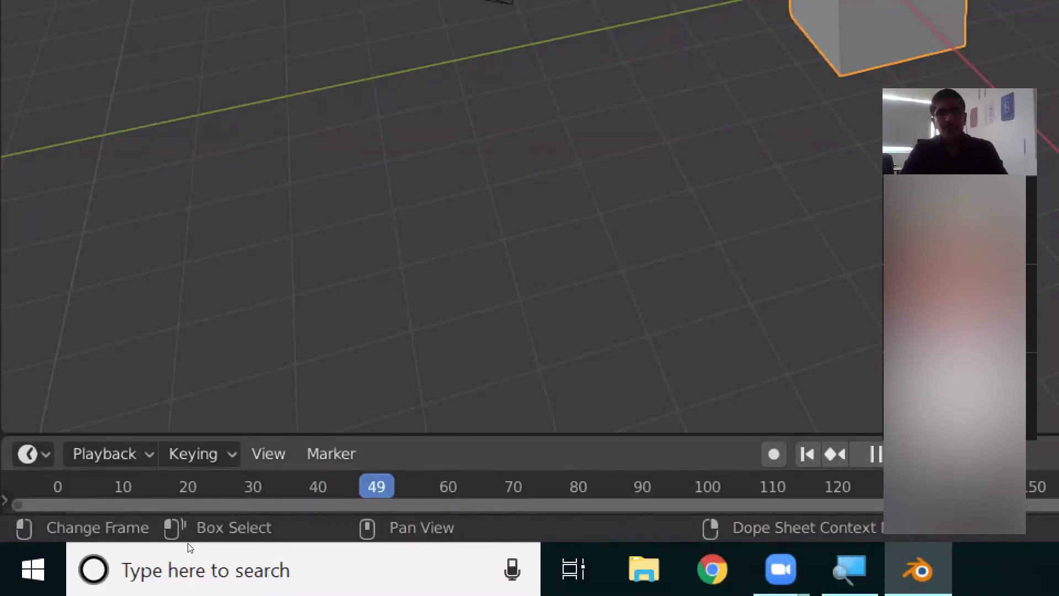
{"action": "key", "text": "space"}
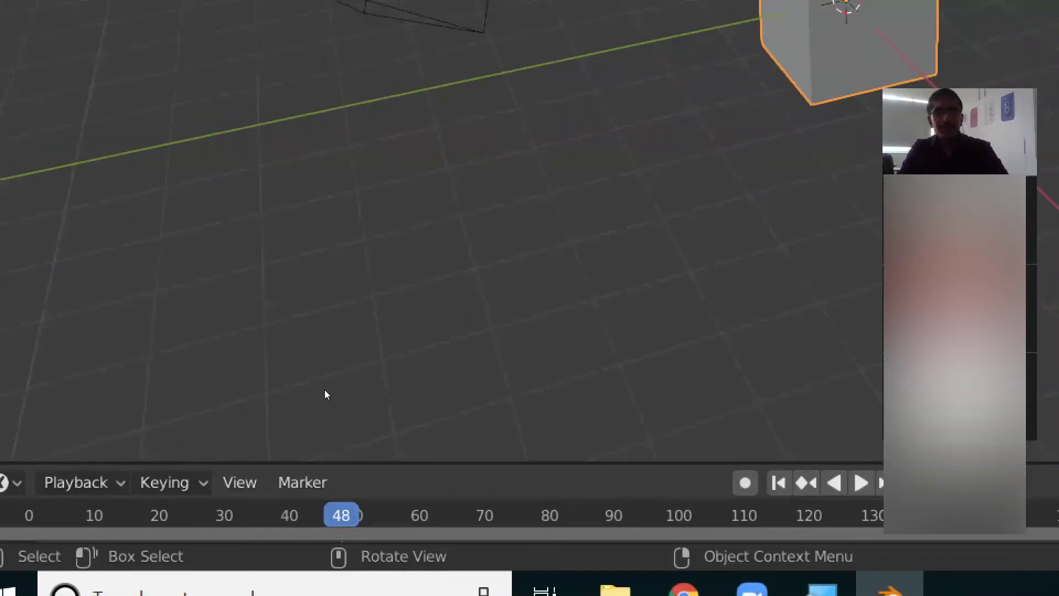
{"action": "left_click", "coordinate": [256, 444]}
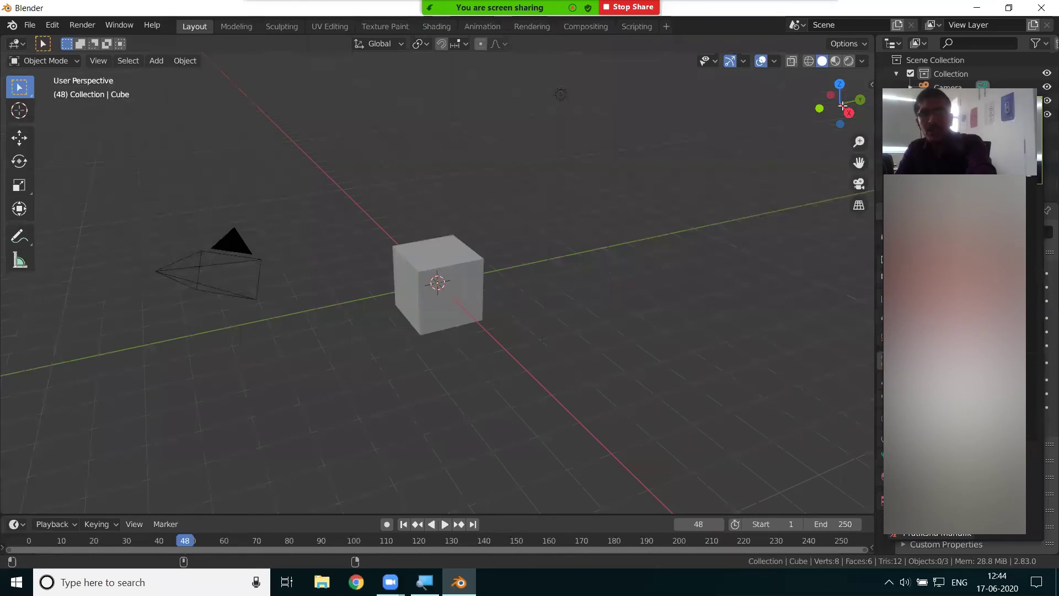
- Orbit the view with the navigation gizmo, snapping to the X axis along the way
{"action": "left_click_drag", "start_coordinate": [840, 104], "coordinate": [858, 107]}
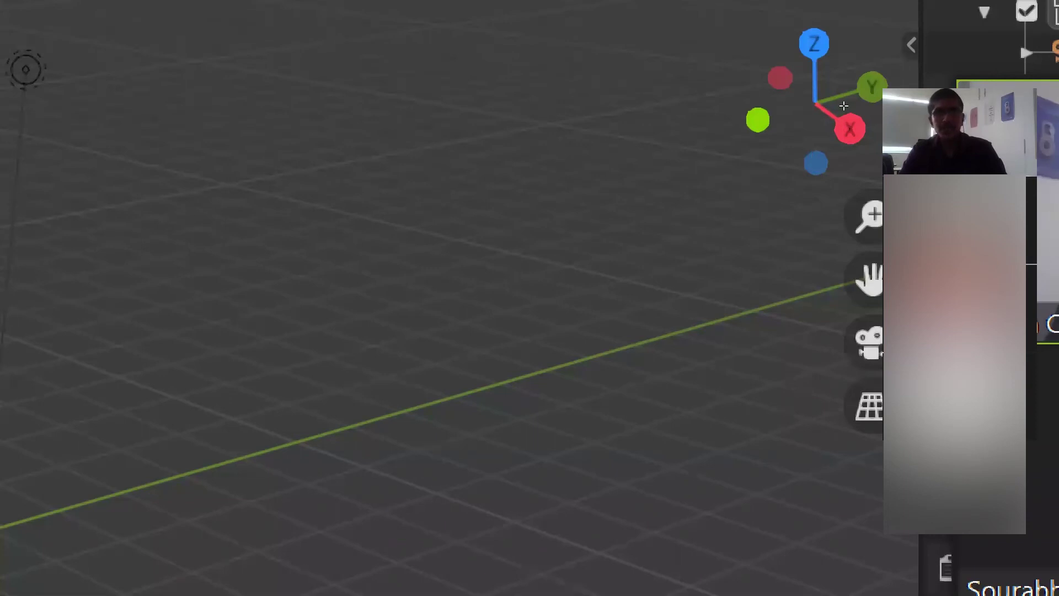
{"action": "mouse_move", "coordinate": [849, 110]}
{"action": "left_mouse_down"}
{"action": "mouse_move", "coordinate": [861, 124]}
{"action": "mouse_move", "coordinate": [800, 133]}
{"action": "left_mouse_up"}
{"action": "left_click", "coordinate": [853, 114]}
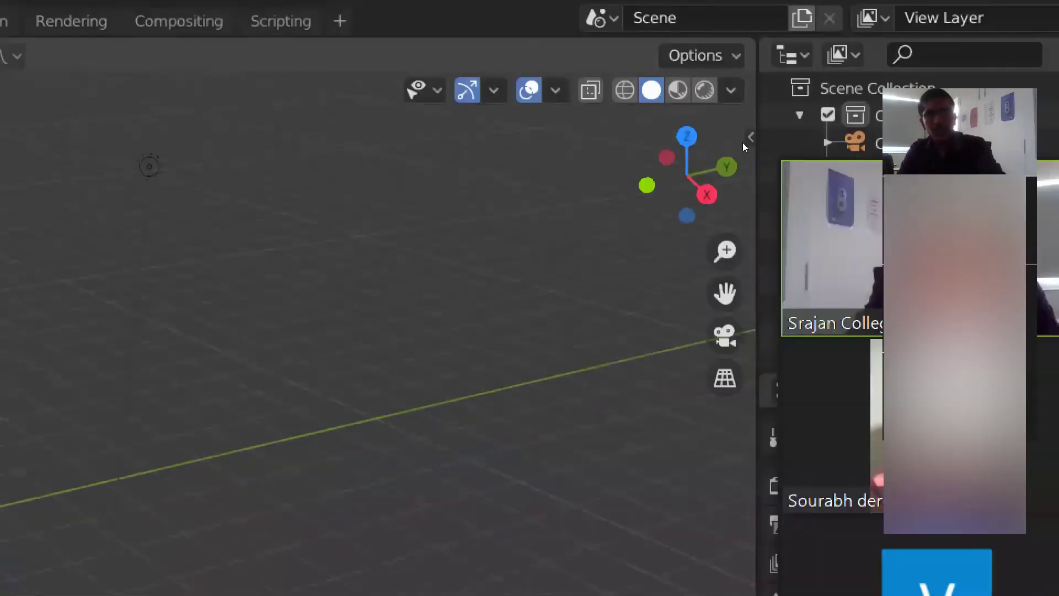
{"action": "mouse_move", "coordinate": [686, 176]}
{"action": "left_mouse_down"}
{"action": "mouse_move", "coordinate": [675, 185]}
{"action": "mouse_move", "coordinate": [690, 182]}
{"action": "left_mouse_up"}
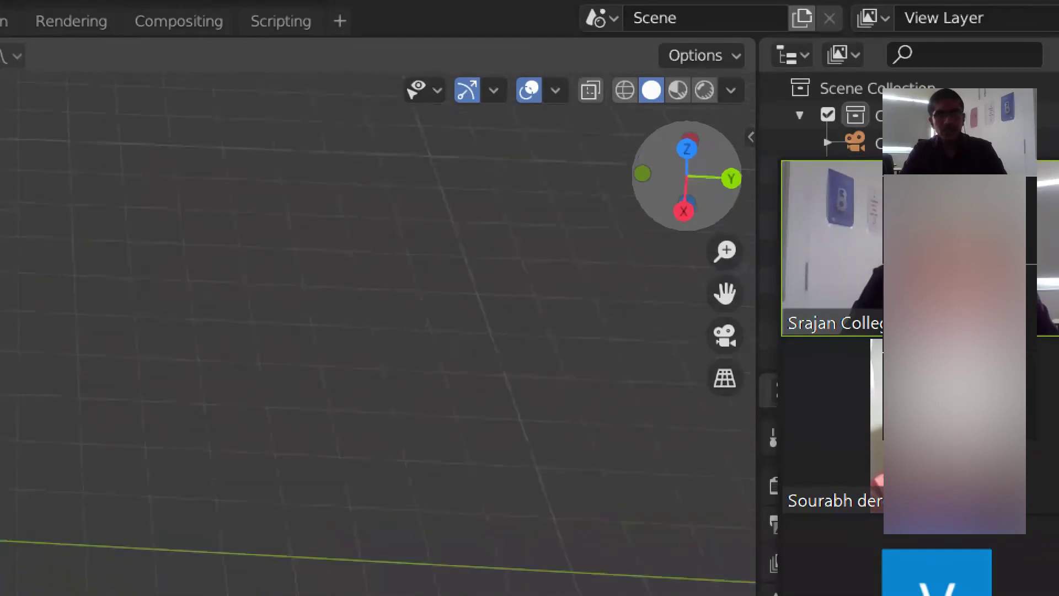
- Go to the Numpad 7 top view, zoom and pan around the camera, then view through it
{"action": "key", "text": "KP_7"}
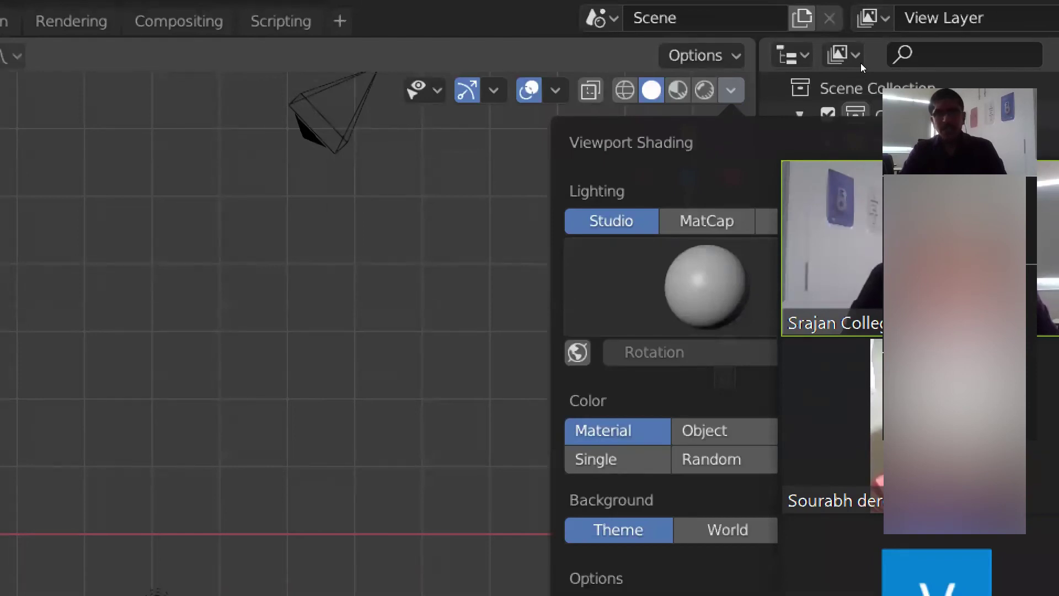
{"action": "key", "text": "Escape"}
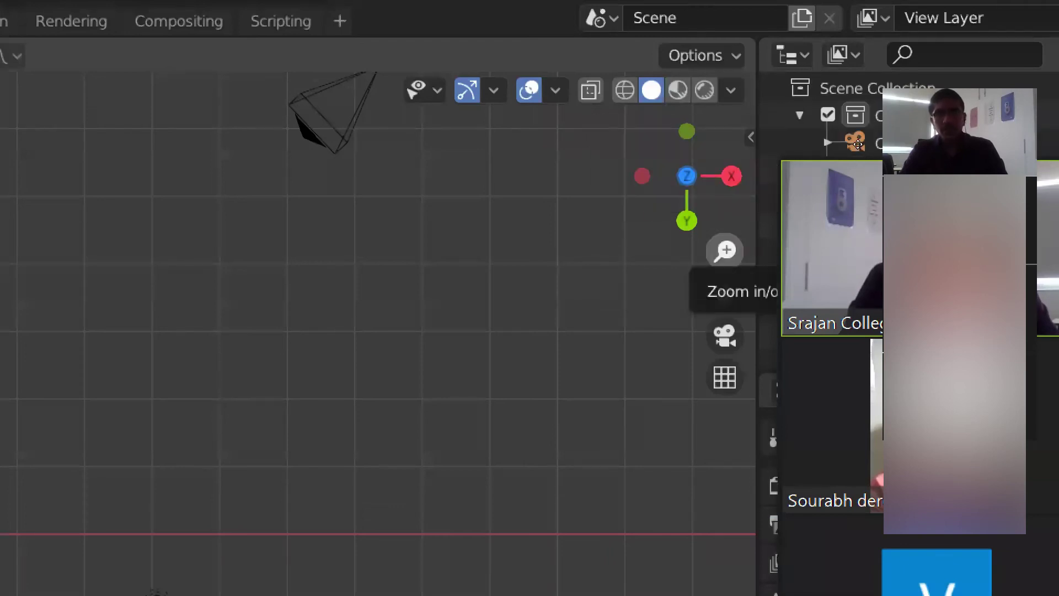
{"action": "mouse_move", "coordinate": [725, 251]}
{"action": "left_mouse_down"}
{"action": "mouse_move", "coordinate": [725, 217]}
{"action": "mouse_move", "coordinate": [725, 293]}
{"action": "left_mouse_up"}
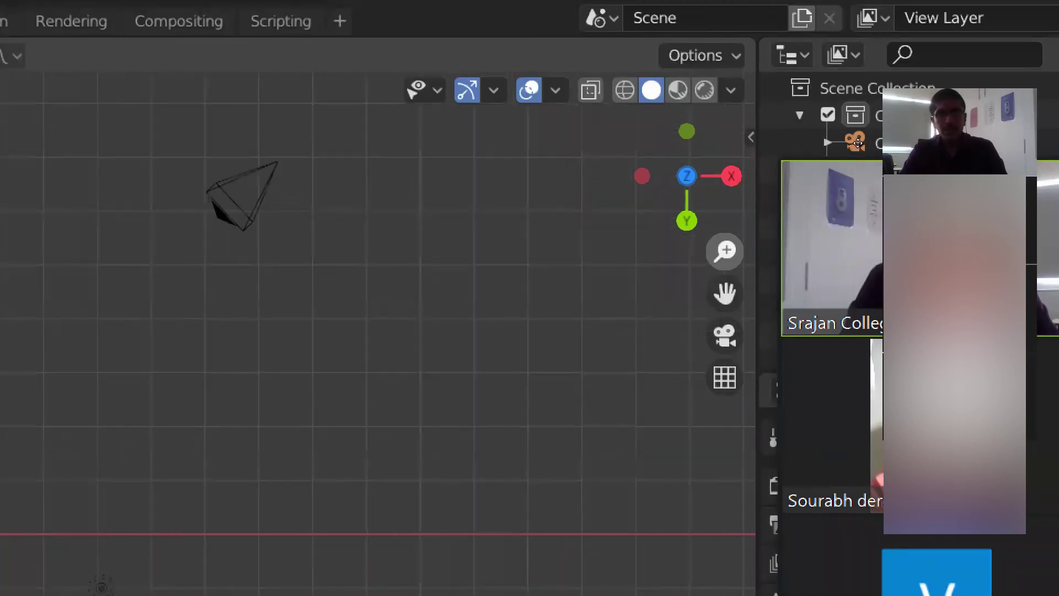
{"action": "mouse_move", "coordinate": [725, 251]}
{"action": "left_mouse_down"}
{"action": "mouse_move", "coordinate": [724, 231]}
{"action": "mouse_move", "coordinate": [725, 287]}
{"action": "left_mouse_up"}
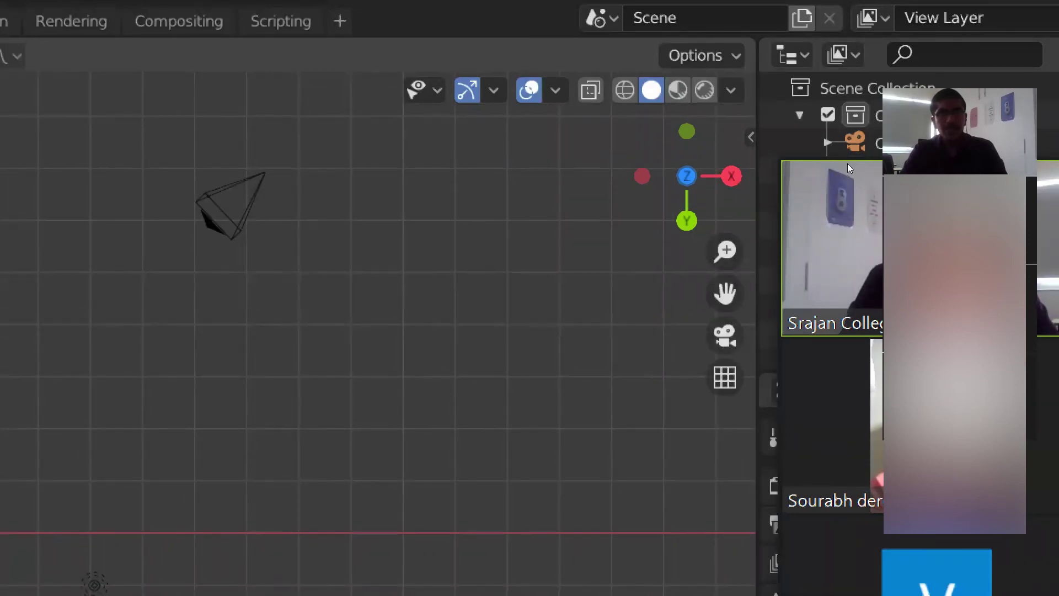
{"action": "left_click_drag", "start_coordinate": [725, 292], "coordinate": [758, 187]}
{"action": "left_click_drag", "start_coordinate": [724, 292], "coordinate": [703, 345]}
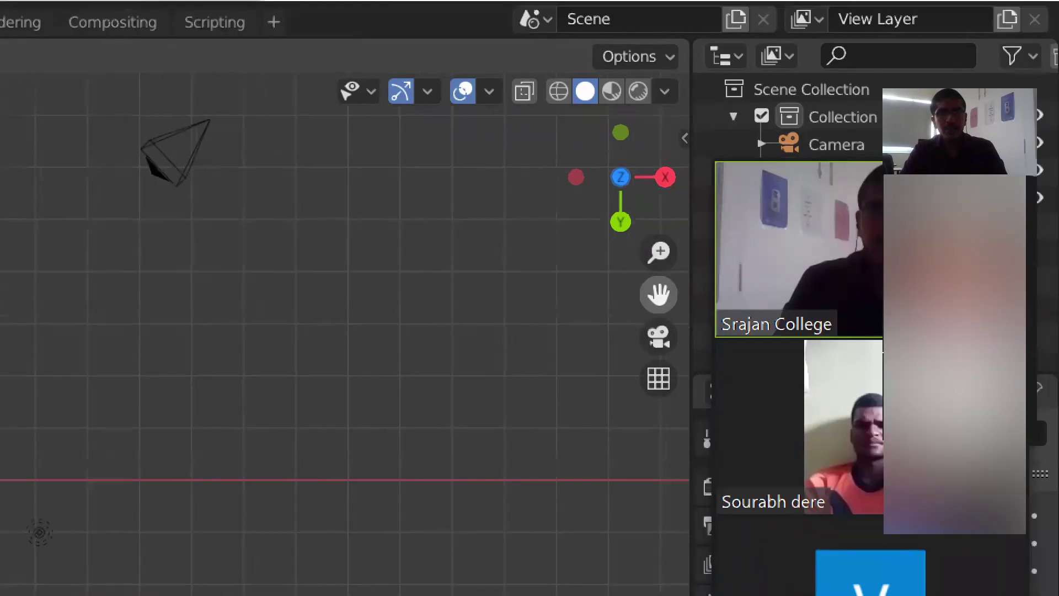
{"action": "mouse_move", "coordinate": [658, 294]}
{"action": "left_mouse_down"}
{"action": "mouse_move", "coordinate": [682, 307]}
{"action": "mouse_move", "coordinate": [595, 265]}
{"action": "mouse_move", "coordinate": [590, 314]}
{"action": "mouse_move", "coordinate": [669, 326]}
{"action": "mouse_move", "coordinate": [564, 289]}
{"action": "mouse_move", "coordinate": [624, 218]}
{"action": "mouse_move", "coordinate": [552, 258]}
{"action": "mouse_move", "coordinate": [668, 295]}
{"action": "left_mouse_up"}
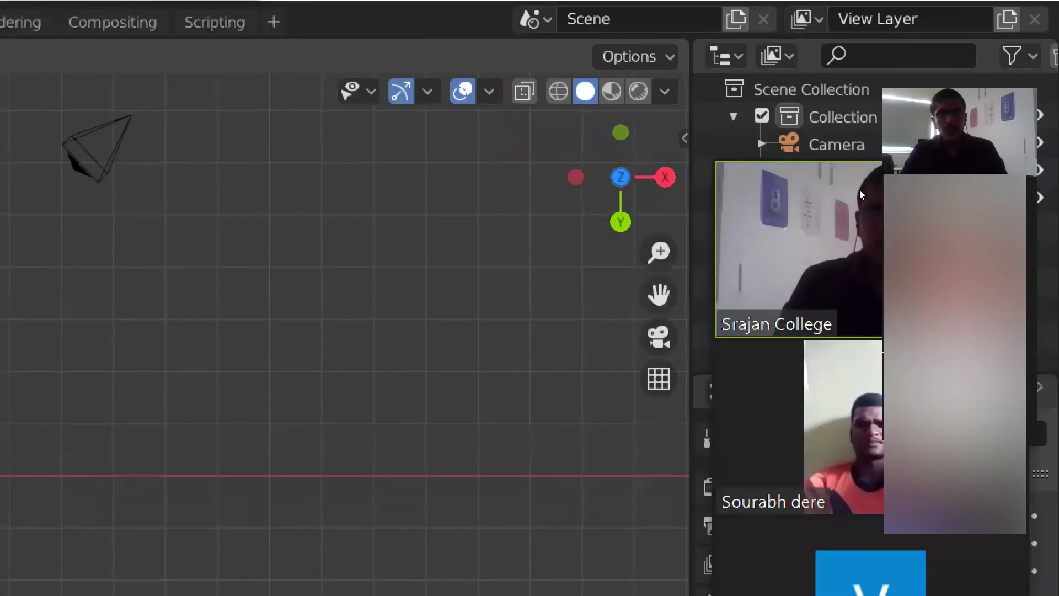
{"action": "left_click", "coordinate": [658, 334]}
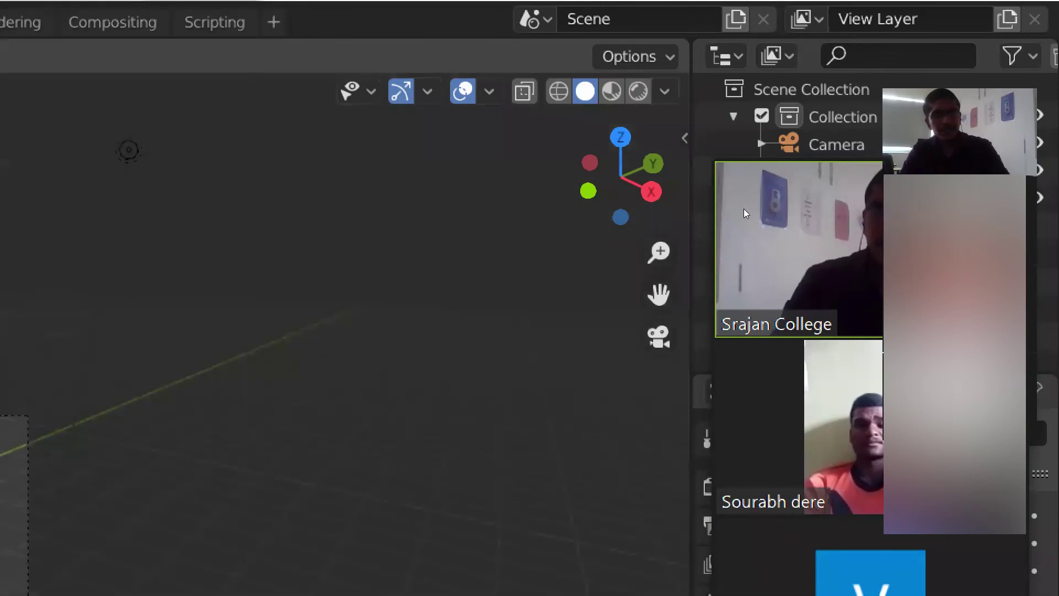
- Press Numpad 0 to frame the cube in camera view and show its zeroed transform
{"action": "key", "text": "KP_0"}
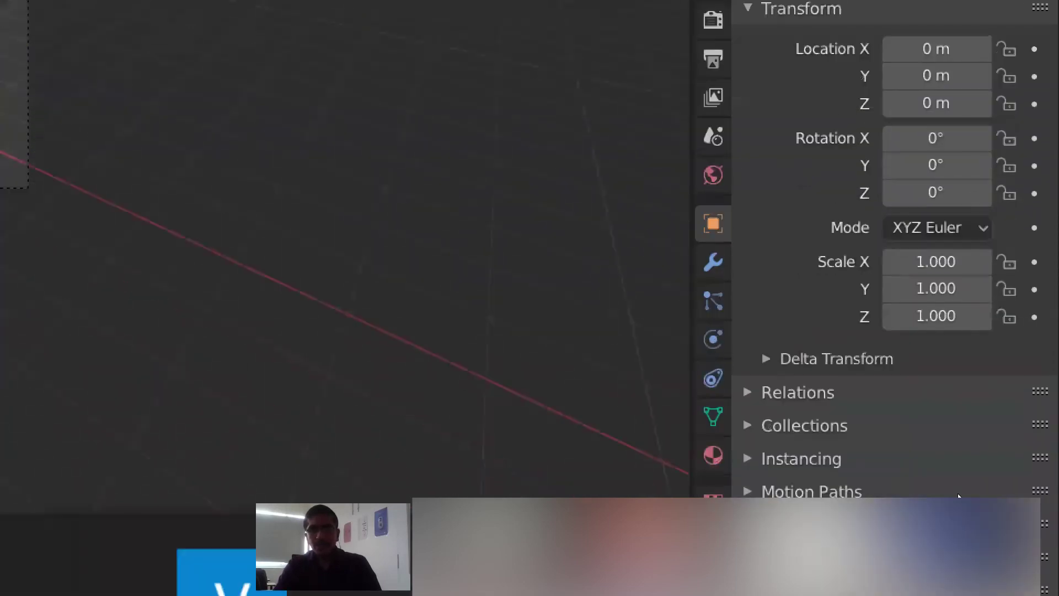
- Expand the Collections and Relations panels in the cube's Object properties
{"action": "left_click", "coordinate": [956, 473]}
{"action": "left_click", "coordinate": [953, 430]}
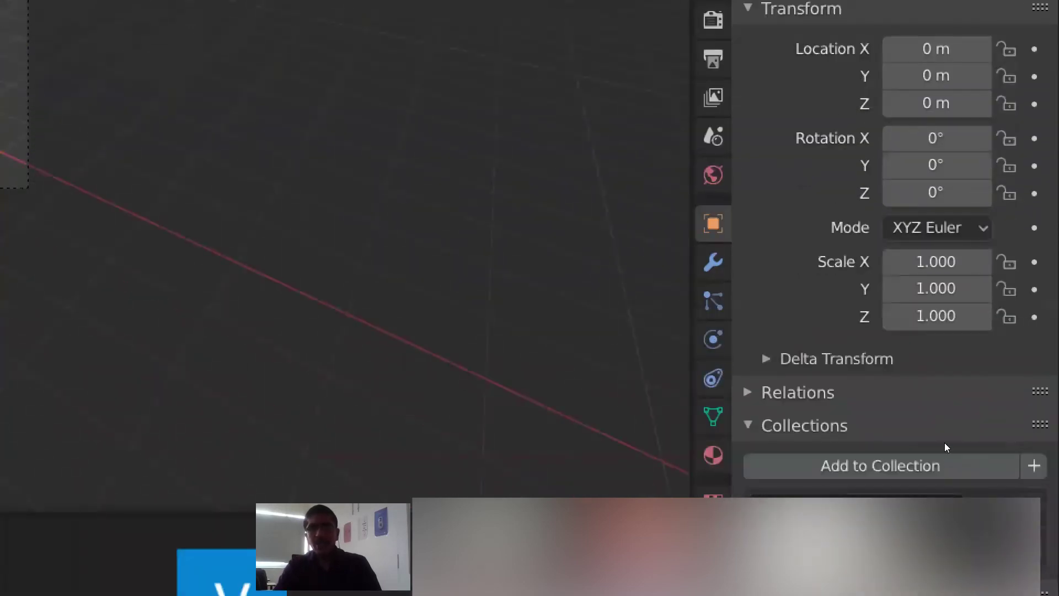
{"action": "left_click", "coordinate": [944, 442]}
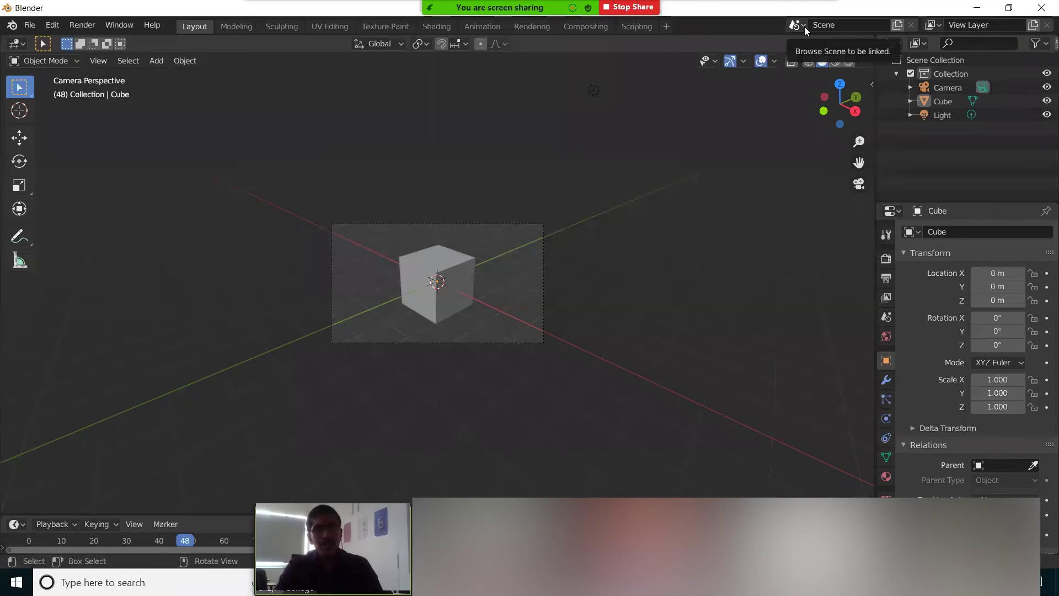
{"action": "mouse_move", "coordinate": [540, 7]}
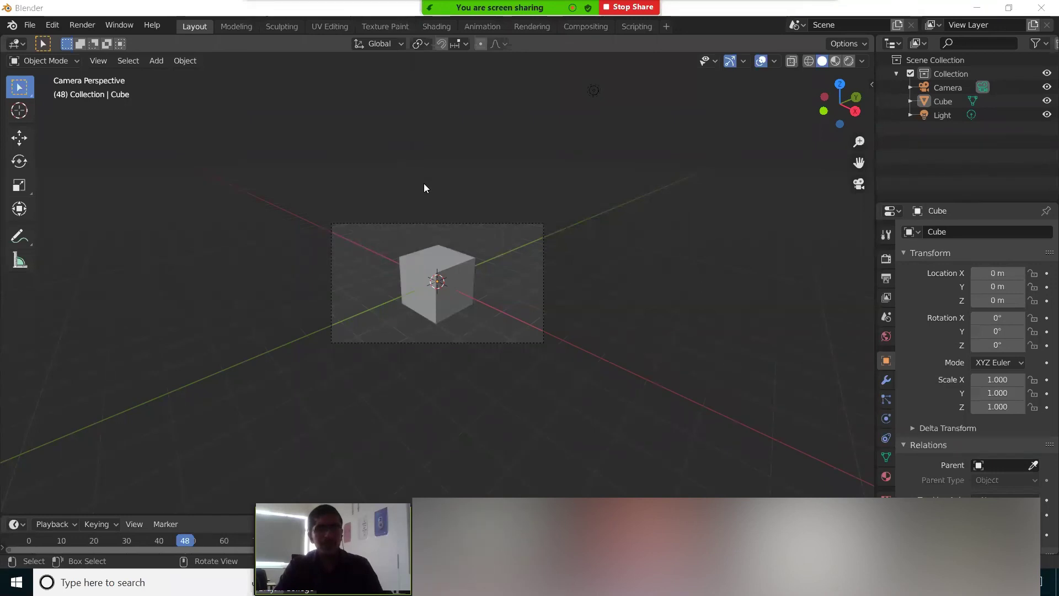
- Select the cube in the middle of the camera view
{"action": "left_click", "coordinate": [455, 112]}
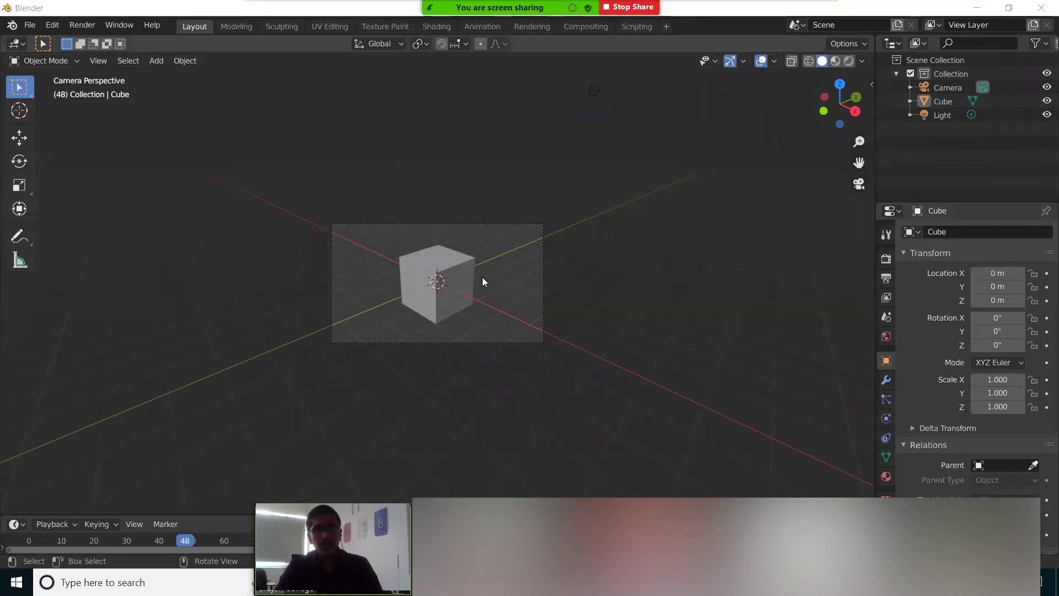
{"action": "left_click", "coordinate": [461, 270]}
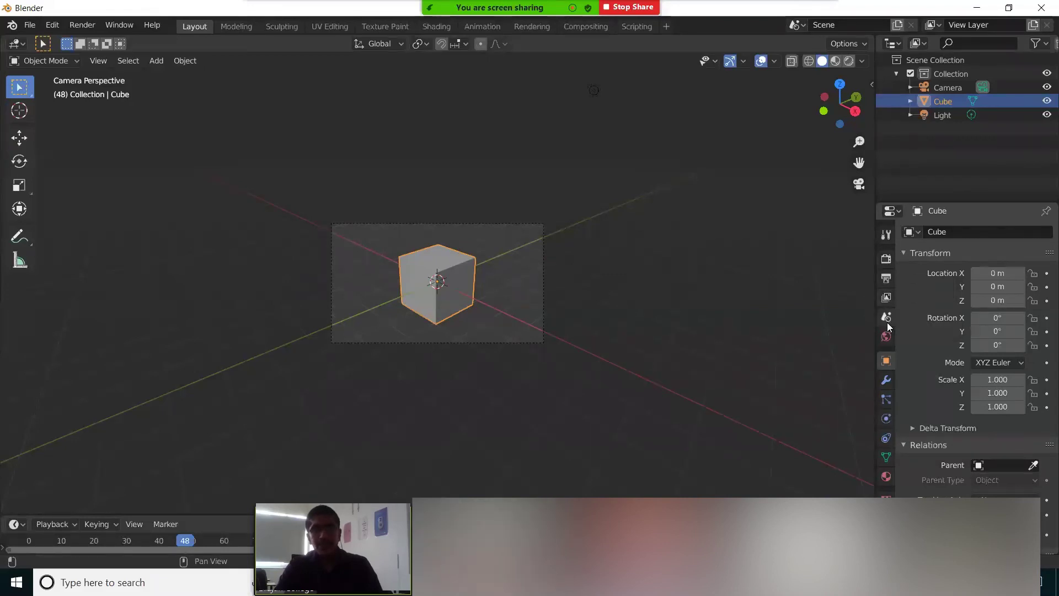
- Browse the Scene, View Layer, Modifier, Particles, Physics and Object Constraint tabs in turn
{"action": "left_click", "coordinate": [887, 321]}
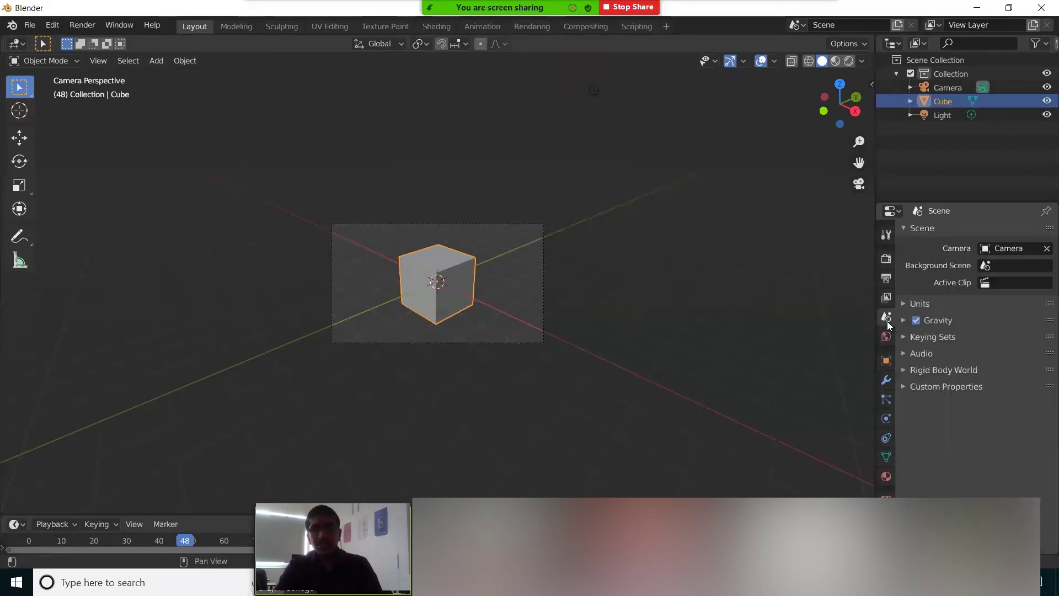
{"action": "left_click", "coordinate": [886, 297]}
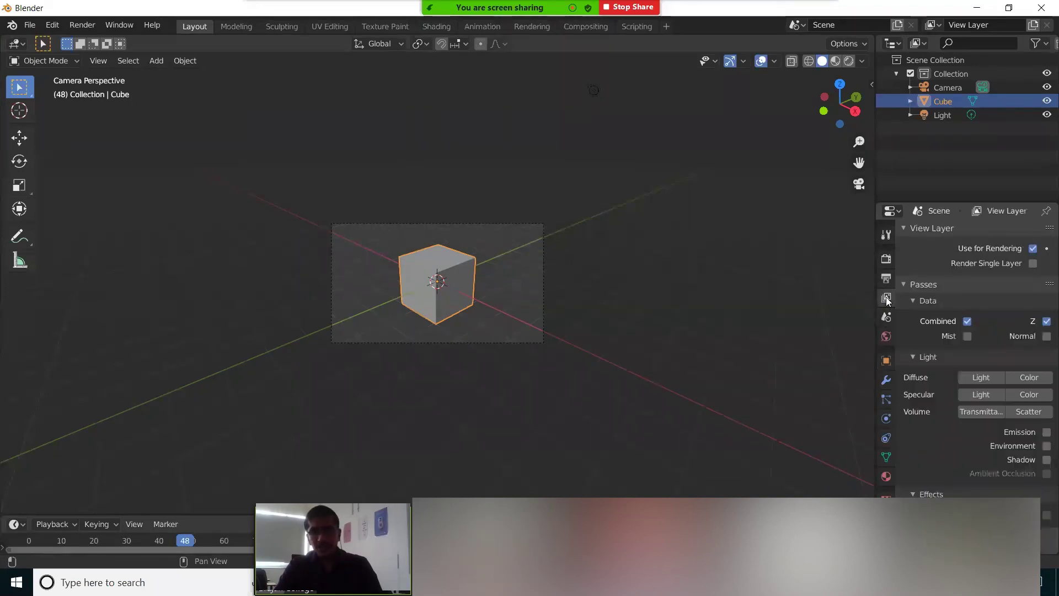
{"action": "left_click", "coordinate": [885, 380]}
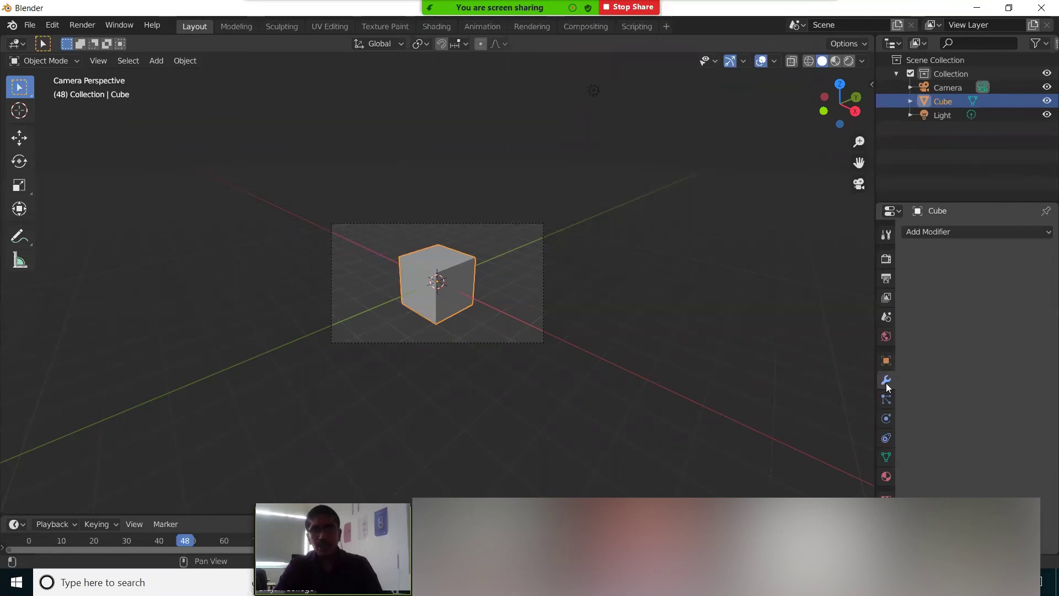
{"action": "left_click", "coordinate": [886, 399]}
{"action": "left_click", "coordinate": [886, 419]}
{"action": "left_click", "coordinate": [885, 438]}
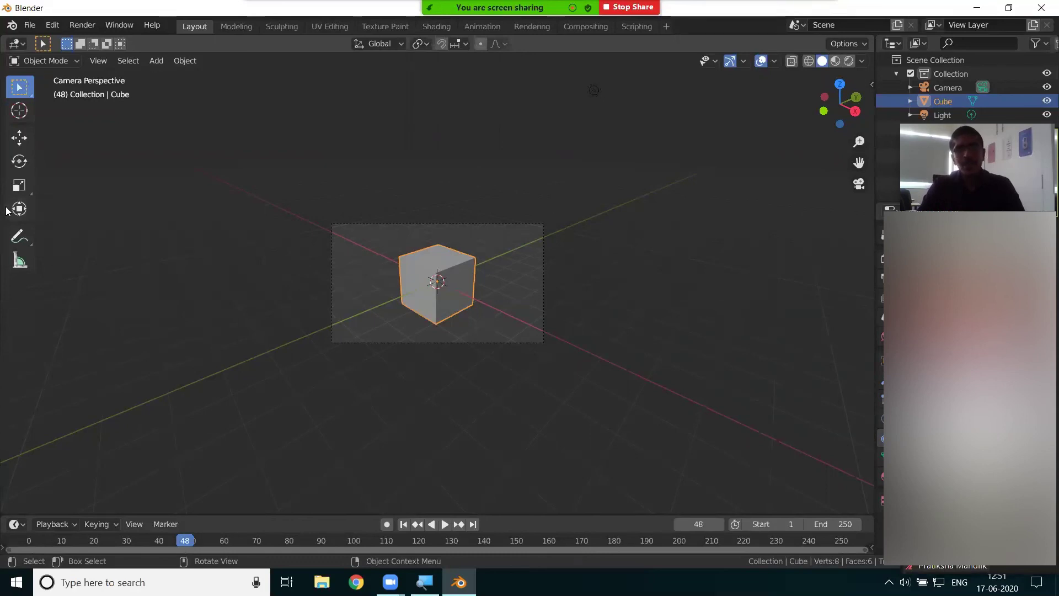
- Scroll-zoom the camera view until the cube and camera frame fill the viewport
{"action": "scroll", "coordinate": [419, 295], "scroll_direction": "up", "scroll_amount": 2}
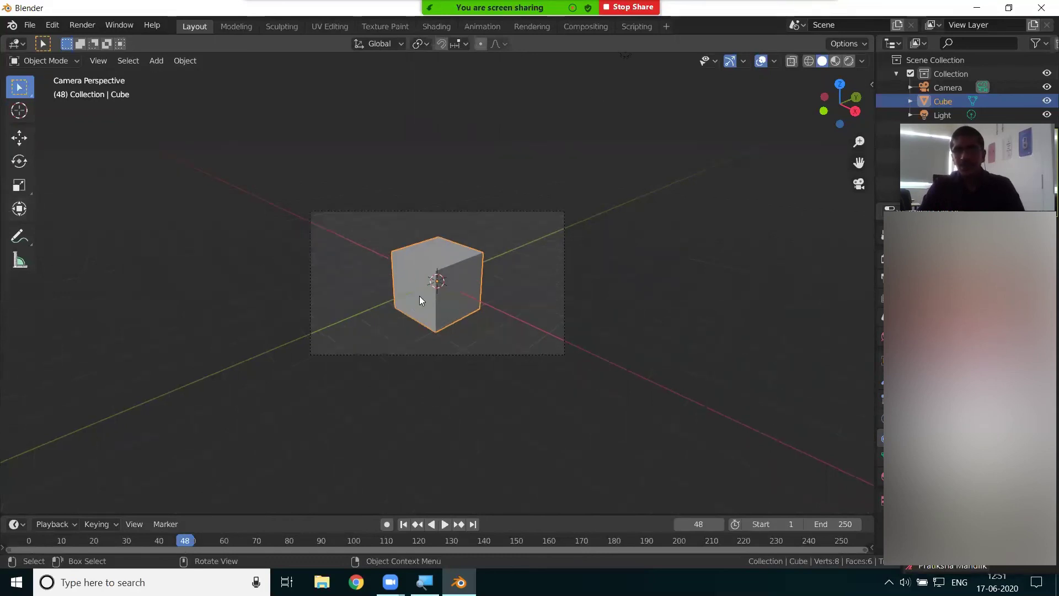
{"action": "scroll", "coordinate": [419, 296], "scroll_direction": "up", "scroll_amount": 1}
{"action": "scroll", "coordinate": [419, 295], "scroll_direction": "up", "scroll_amount": 2}
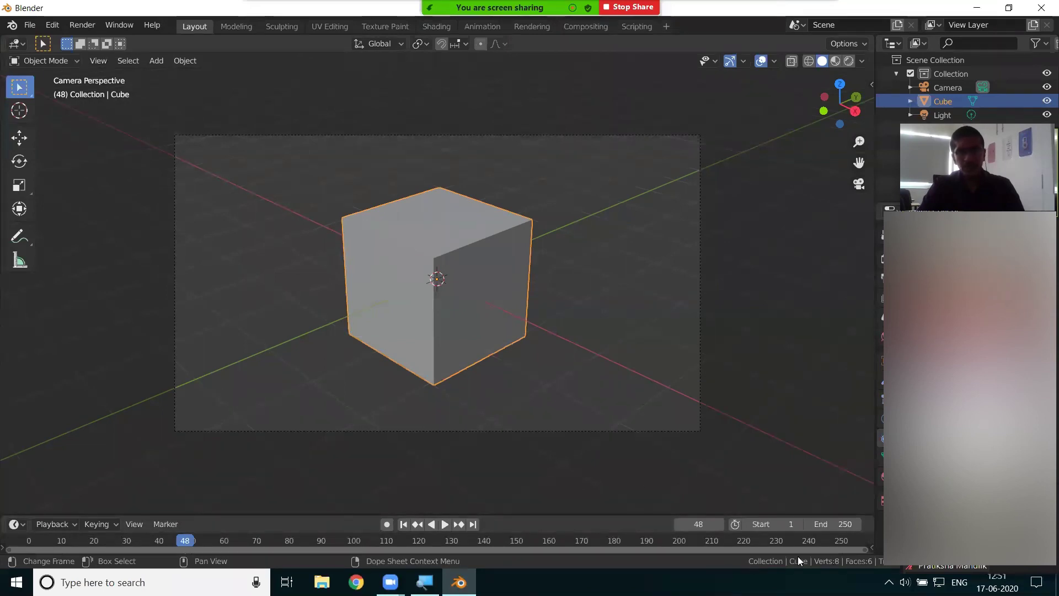
{"action": "scroll", "coordinate": [388, 289], "scroll_direction": "up", "scroll_amount": 2}
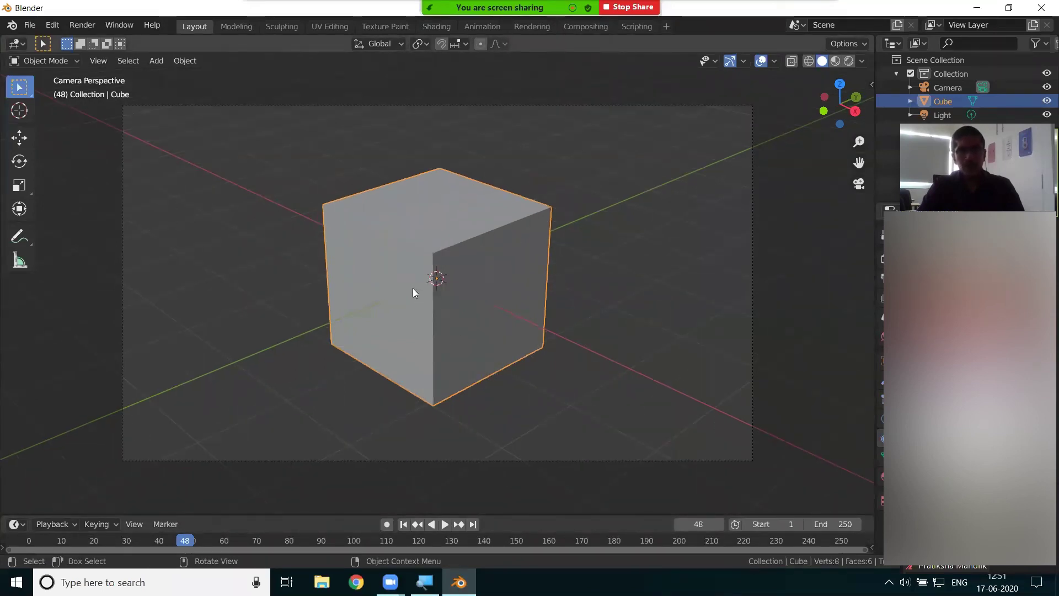